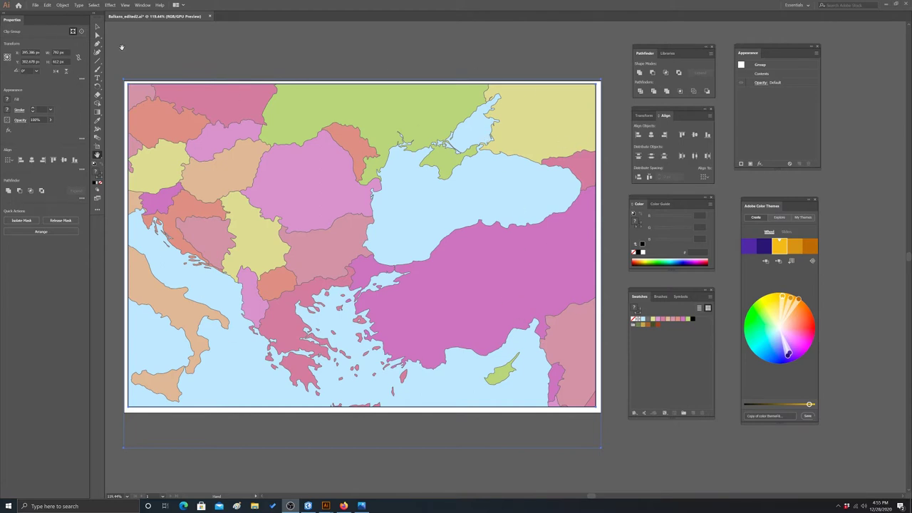
- Select all the map artwork and open Edit Colors > Recolor Artwork
{"action": "left_click", "coordinate": [94, 5]}
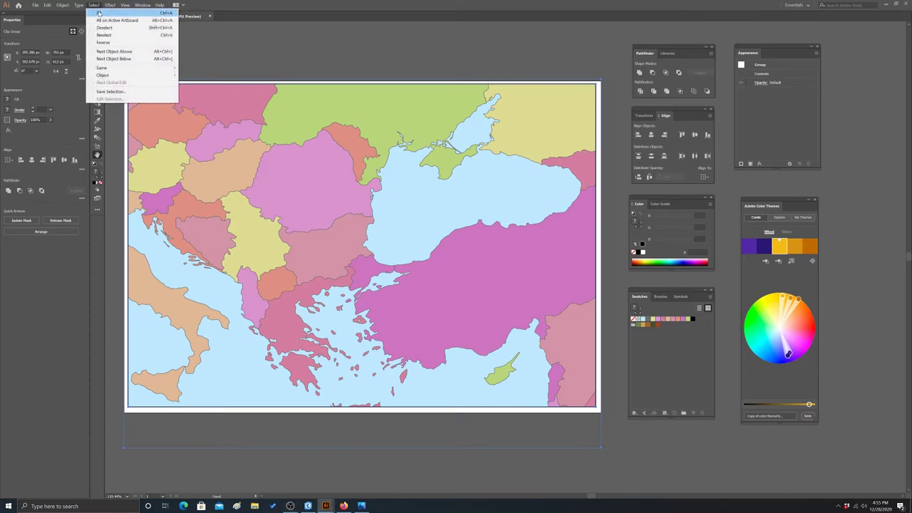
{"action": "left_click", "coordinate": [99, 13]}
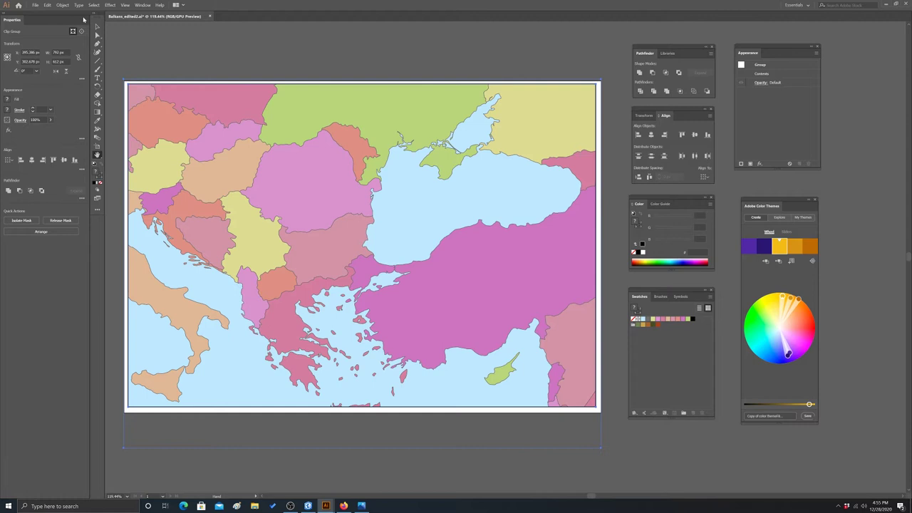
{"action": "left_click", "coordinate": [47, 5]}
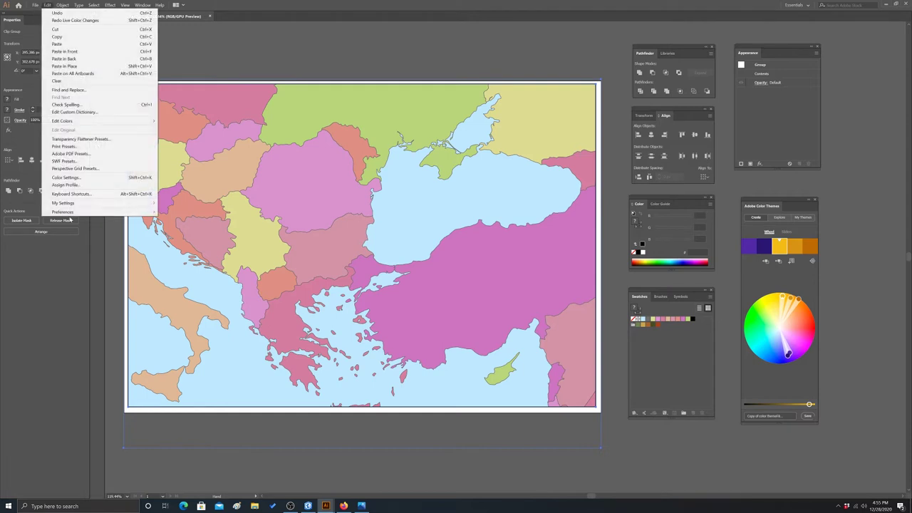
{"action": "mouse_move", "coordinate": [118, 124]}
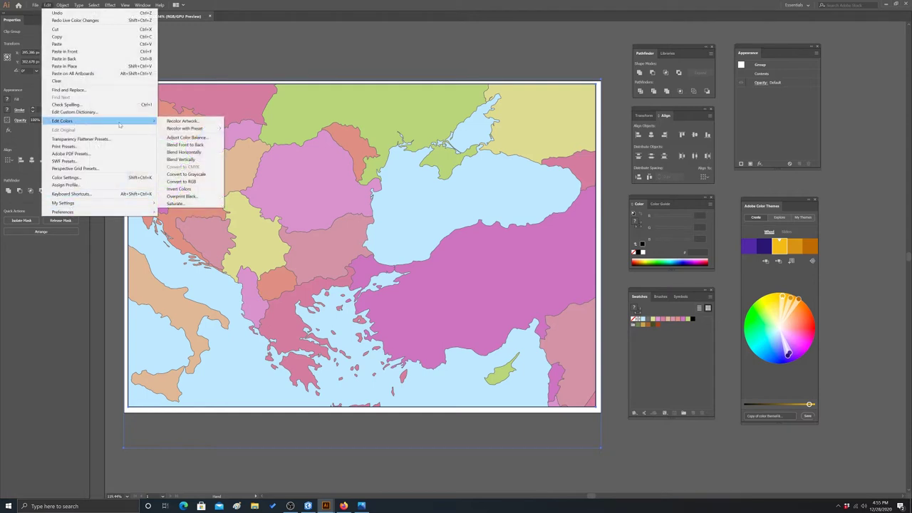
{"action": "left_click", "coordinate": [180, 122]}
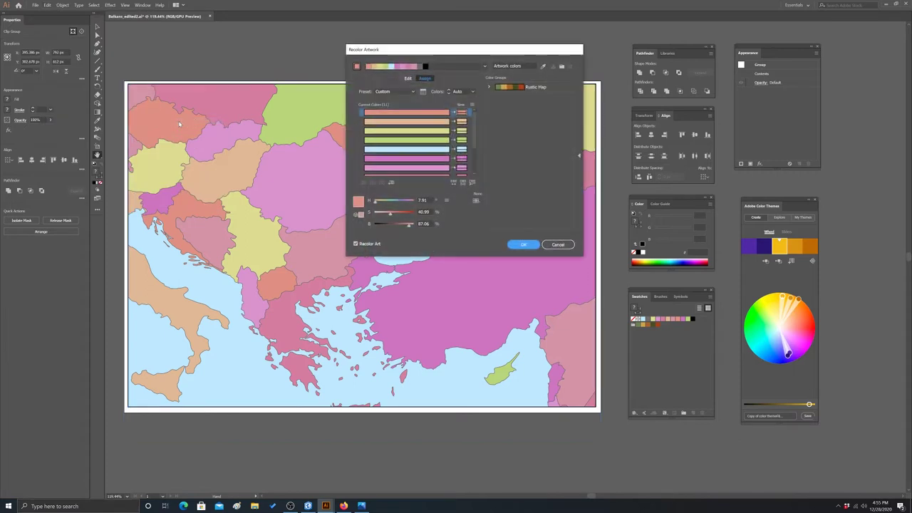
- Shift the Recolor Artwork dialog left and review its list of 11 current colours
{"action": "left_click_drag", "start_coordinate": [489, 47], "coordinate": [397, 47]}
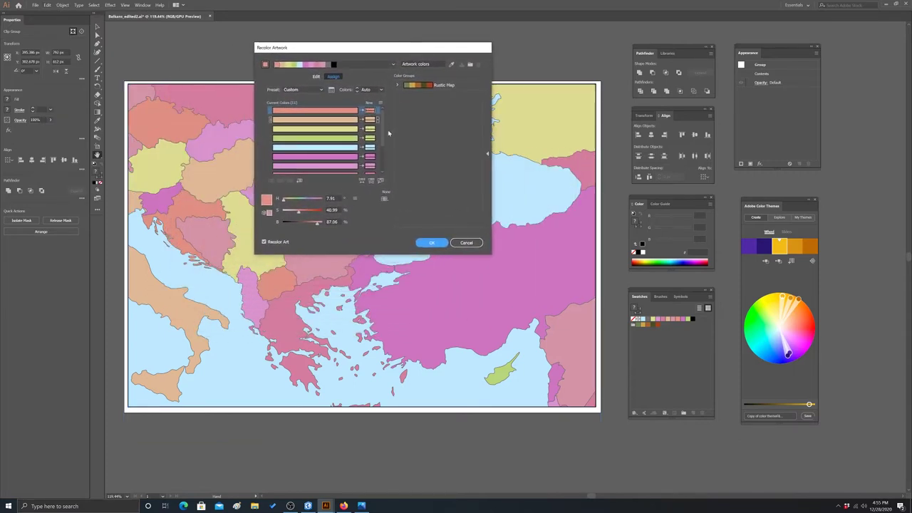
{"action": "scroll", "coordinate": [383, 136], "scroll_direction": "down", "scroll_amount": 3}
{"action": "scroll", "coordinate": [385, 142], "scroll_direction": "up", "scroll_amount": 3}
{"action": "scroll", "coordinate": [385, 132], "scroll_direction": "down", "scroll_amount": 3}
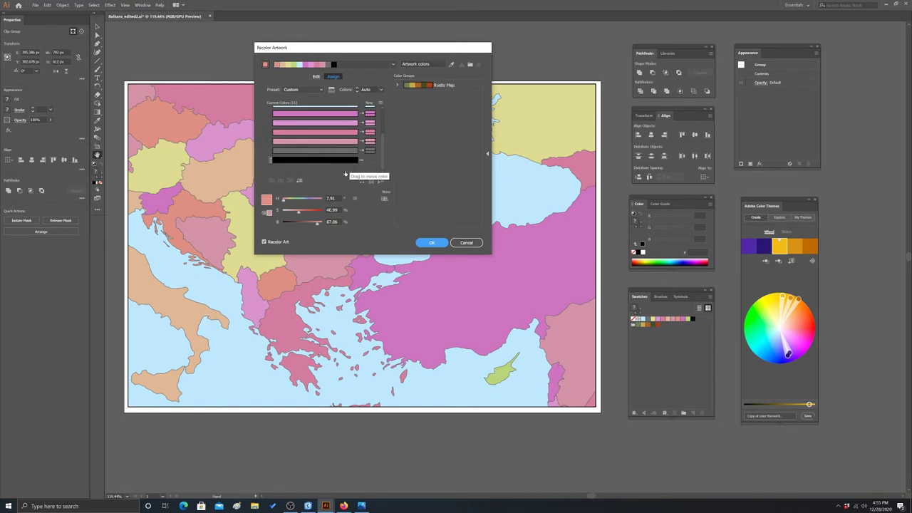
{"action": "scroll", "coordinate": [384, 163], "scroll_direction": "up", "scroll_amount": 1}
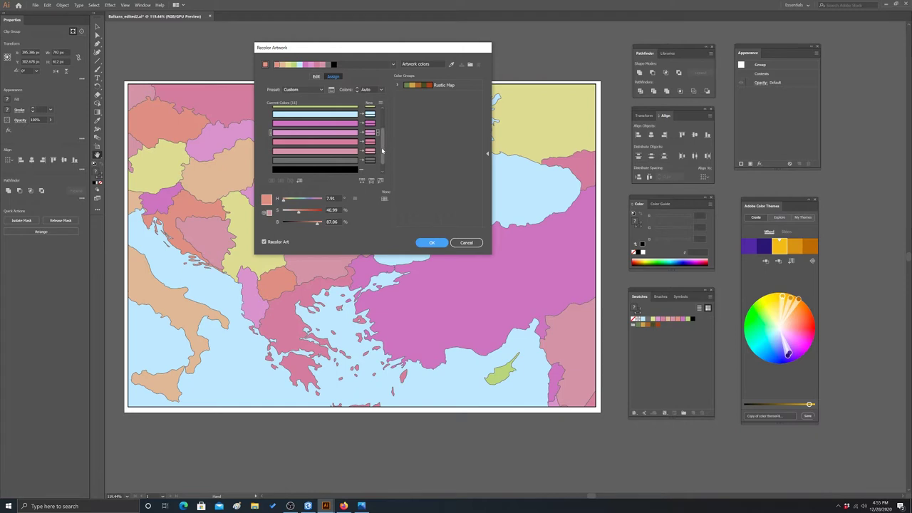
{"action": "scroll", "coordinate": [381, 156], "scroll_direction": "down", "scroll_amount": 2}
{"action": "scroll", "coordinate": [382, 155], "scroll_direction": "up", "scroll_amount": 5}
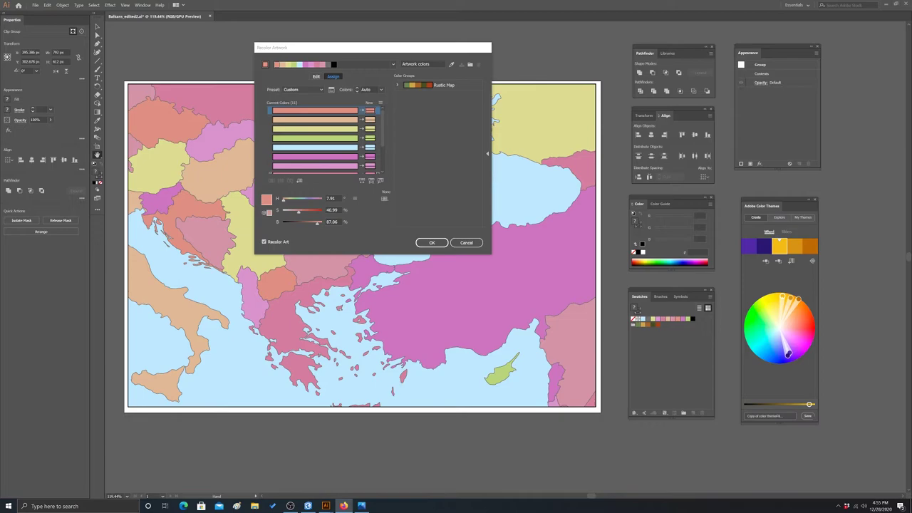
- In ColorBrewer, pick qualitative with 8 classes, compare Paired, Set1 and Set2, and choose Set3
{"action": "left_click_drag", "start_coordinate": [911, 112], "coordinate": [592, 48]}
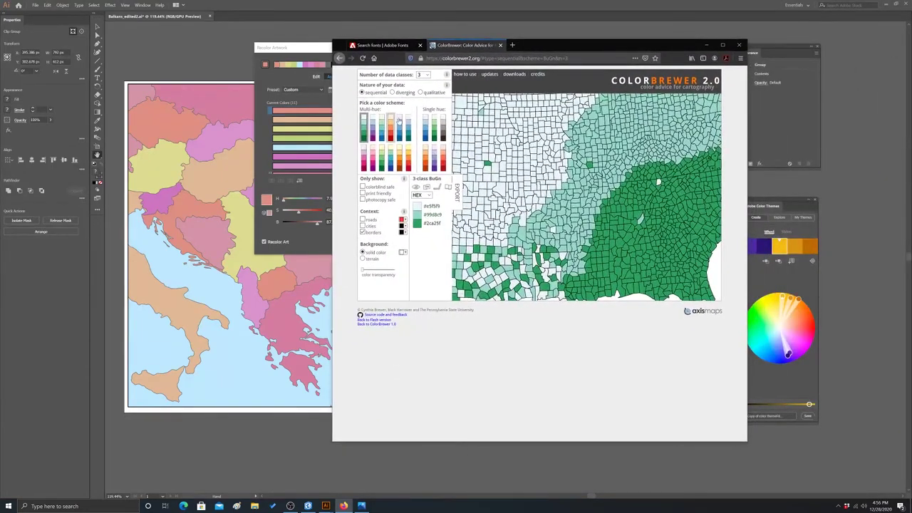
{"action": "left_click", "coordinate": [420, 93]}
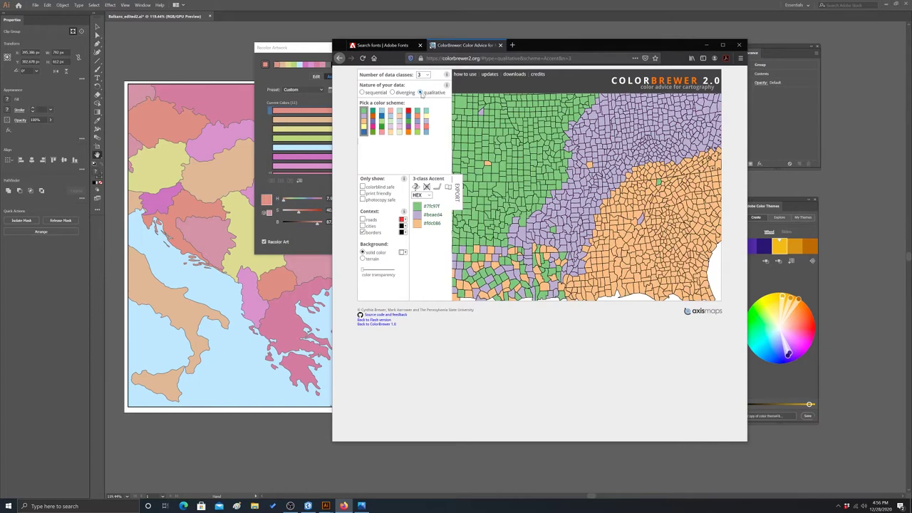
{"action": "left_click", "coordinate": [426, 75]}
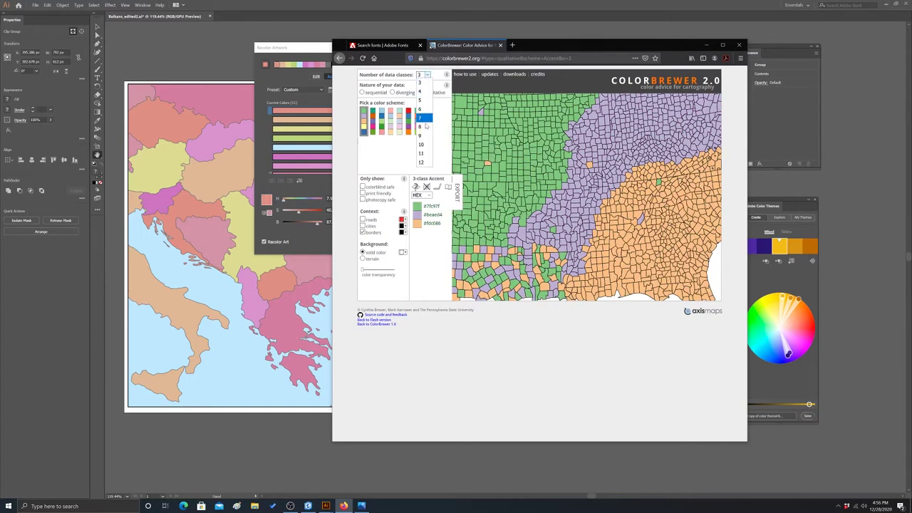
{"action": "left_click", "coordinate": [420, 126]}
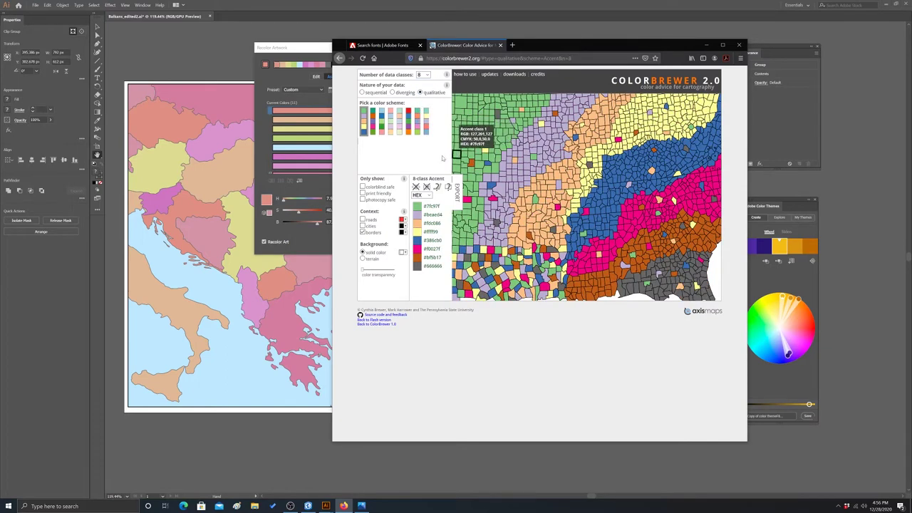
{"action": "left_click", "coordinate": [381, 131]}
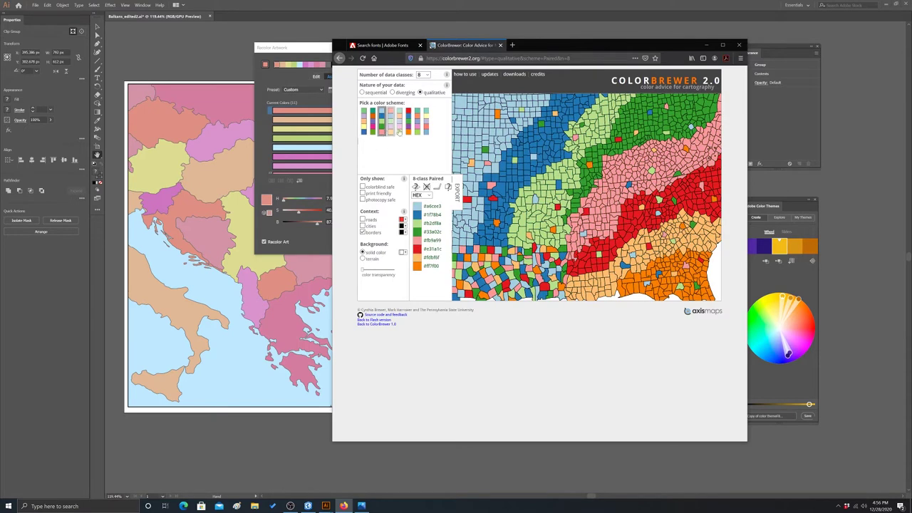
{"action": "left_click", "coordinate": [407, 127]}
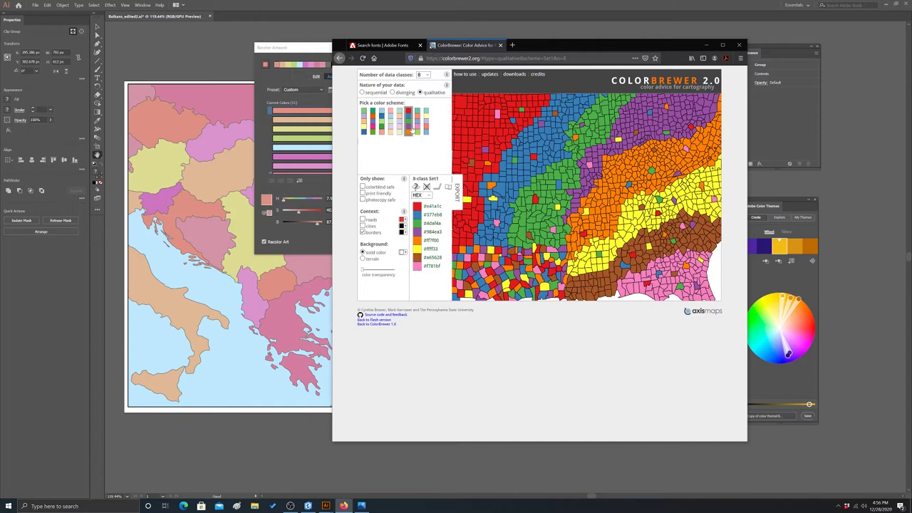
{"action": "left_click", "coordinate": [417, 129]}
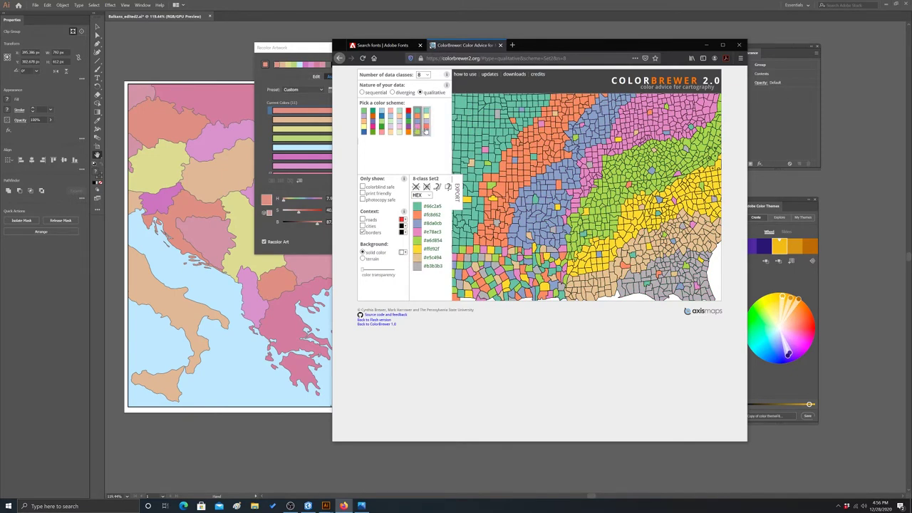
{"action": "left_click", "coordinate": [426, 130]}
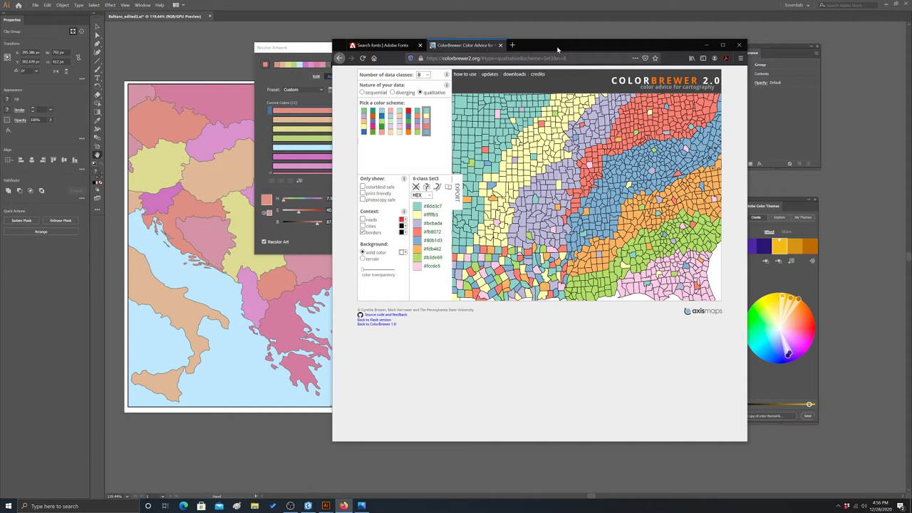
{"action": "left_click_drag", "start_coordinate": [558, 49], "coordinate": [911, 42]}
- Change the first row's salmon colour to Set3 teal, hex 8dd3c7, in the Color Picker
{"action": "key", "text": "alt+Tab"}
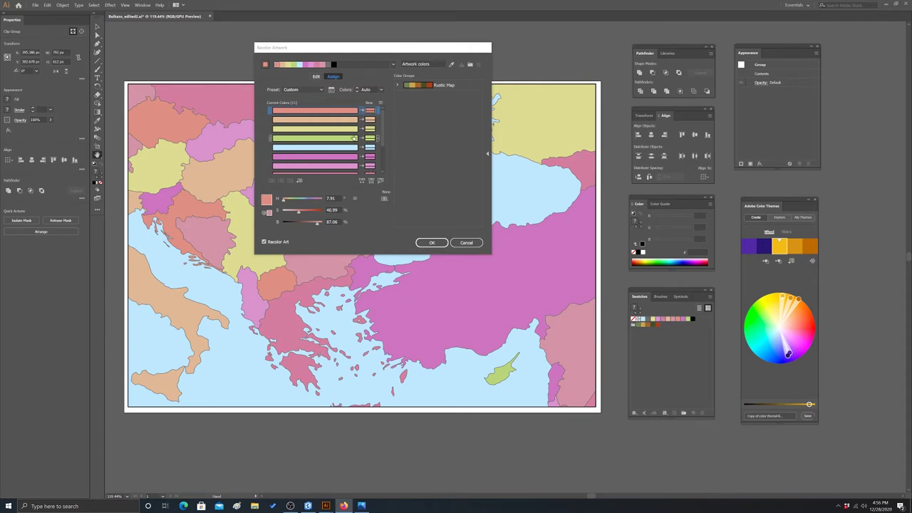
{"action": "double_click", "coordinate": [370, 114]}
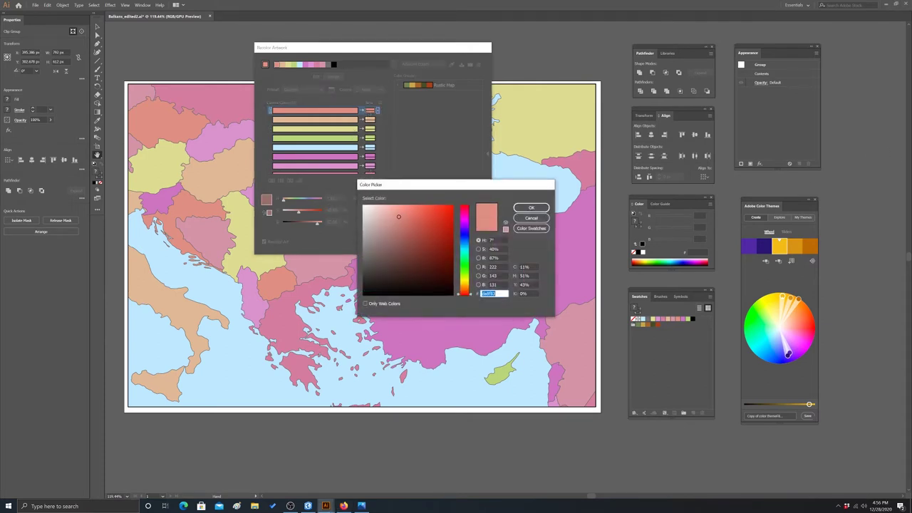
{"action": "key", "text": "alt+Tab"}
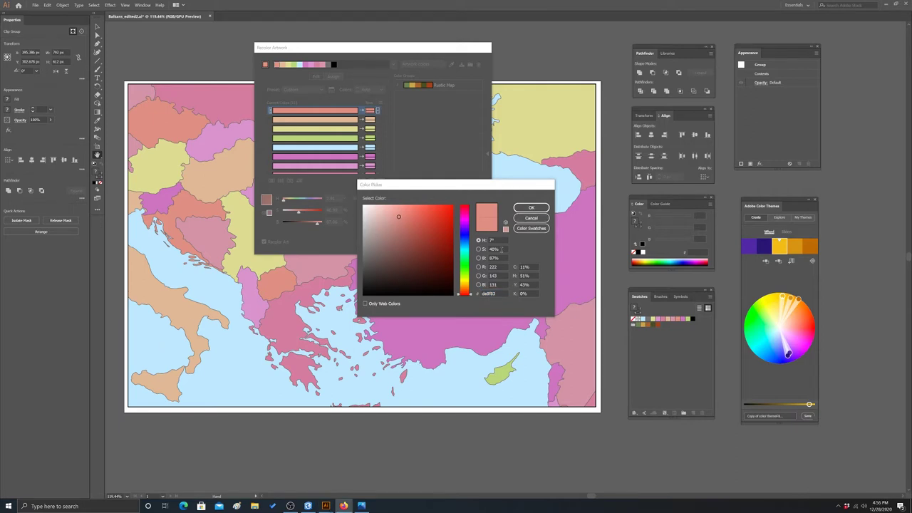
{"action": "left_click", "coordinate": [498, 294]}
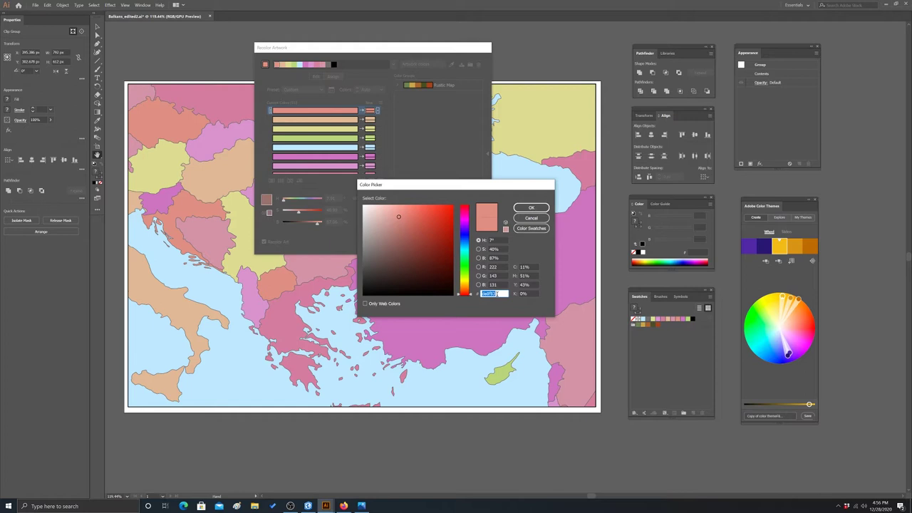
{"action": "key", "text": "BackSpace"}
{"action": "type", "text": "8dd3c7"}
{"action": "left_click", "coordinate": [529, 208]}
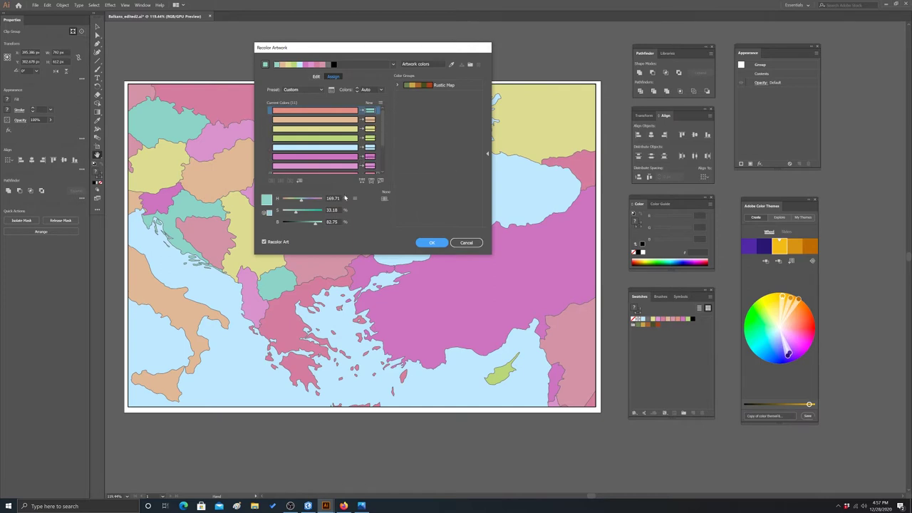
- Assign Set3 pastels to the remaining colour rows, starting with the tan, and apply them
{"action": "left_click", "coordinate": [374, 118]}
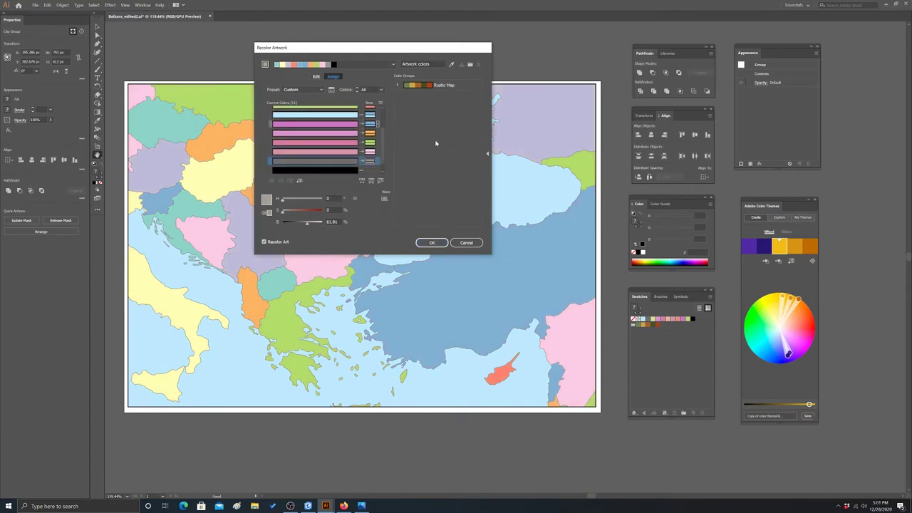
{"action": "scroll", "coordinate": [383, 155], "scroll_direction": "up", "scroll_amount": 3}
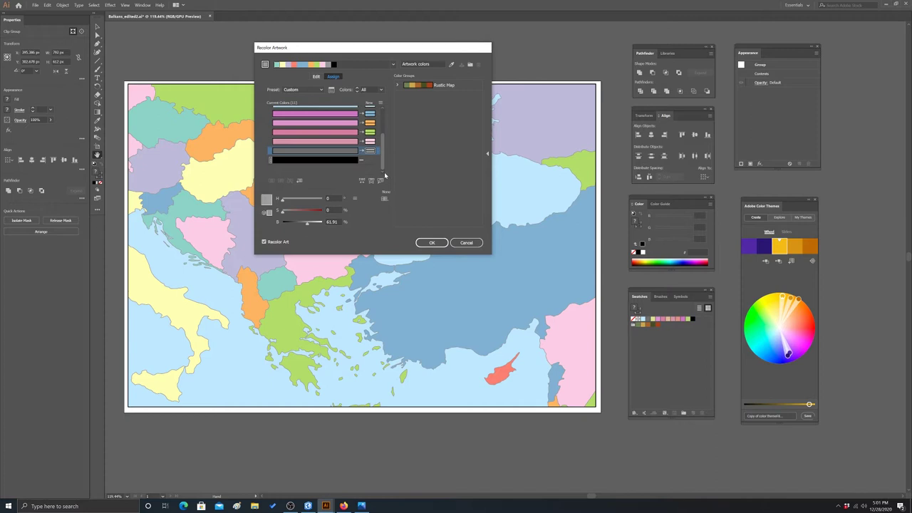
{"action": "left_click_drag", "start_coordinate": [383, 155], "coordinate": [381, 178]}
{"action": "left_click", "coordinate": [431, 243]}
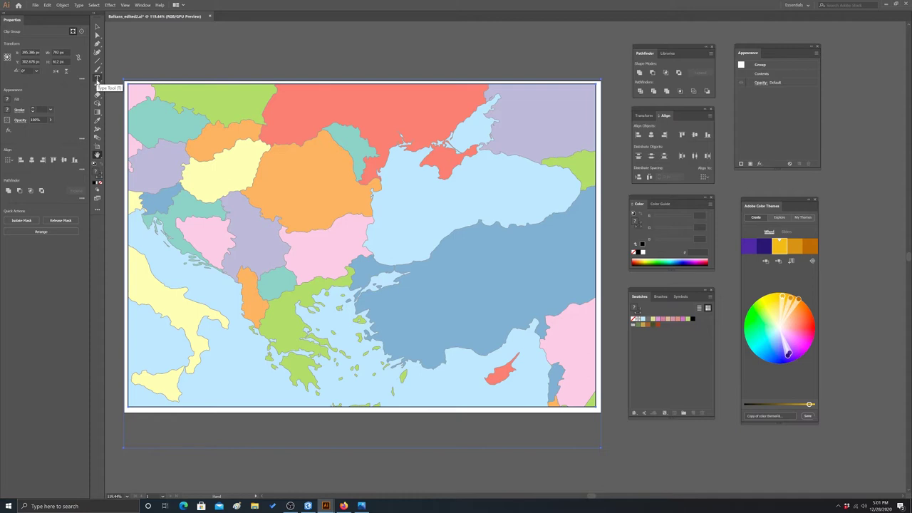
- Place a 'Black Sea' text label on the Black Sea and select its text
{"action": "left_click", "coordinate": [98, 80]}
{"action": "left_click", "coordinate": [97, 81]}
{"action": "left_click", "coordinate": [418, 206]}
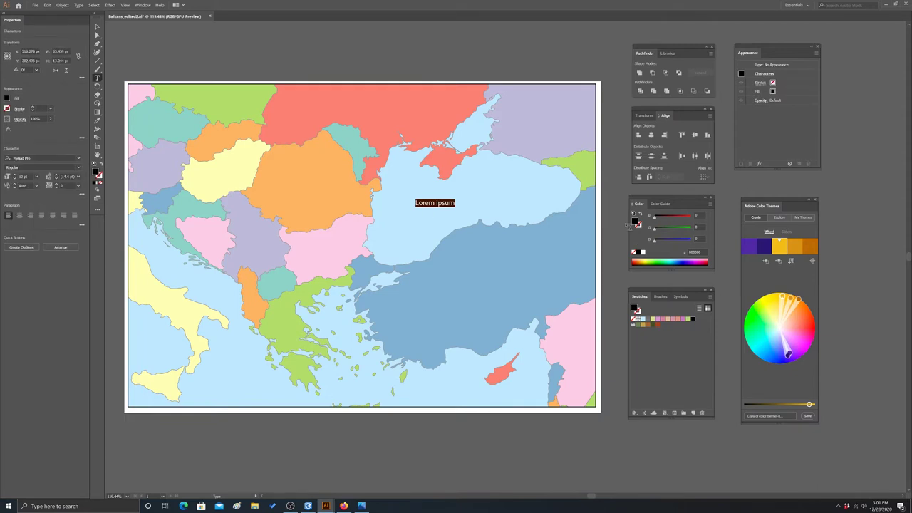
{"action": "type", "text": "Black Sea"}
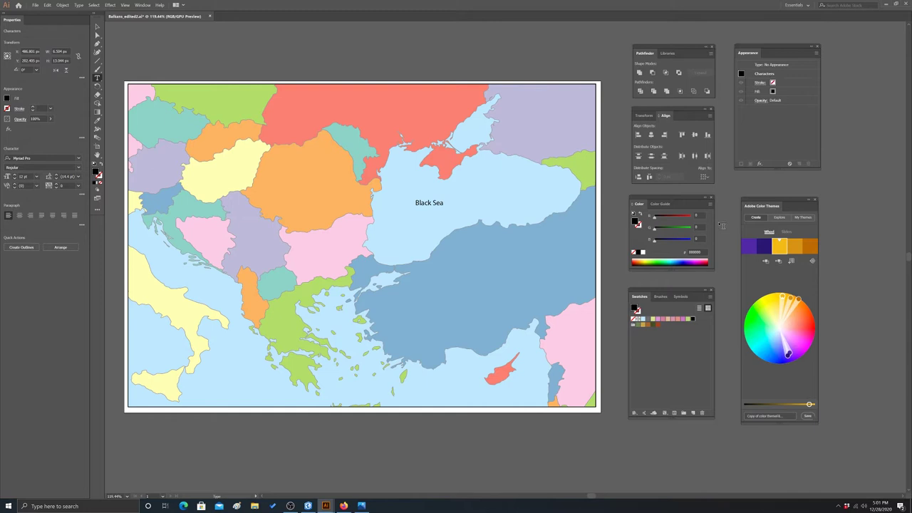
{"action": "key", "text": "ctrl+shift+Right"}
{"action": "key", "text": "ctrl+shift+Right"}
- Set the Black Sea label to Book Antiqua Italic at 21 pt
{"action": "left_click", "coordinate": [78, 5]}
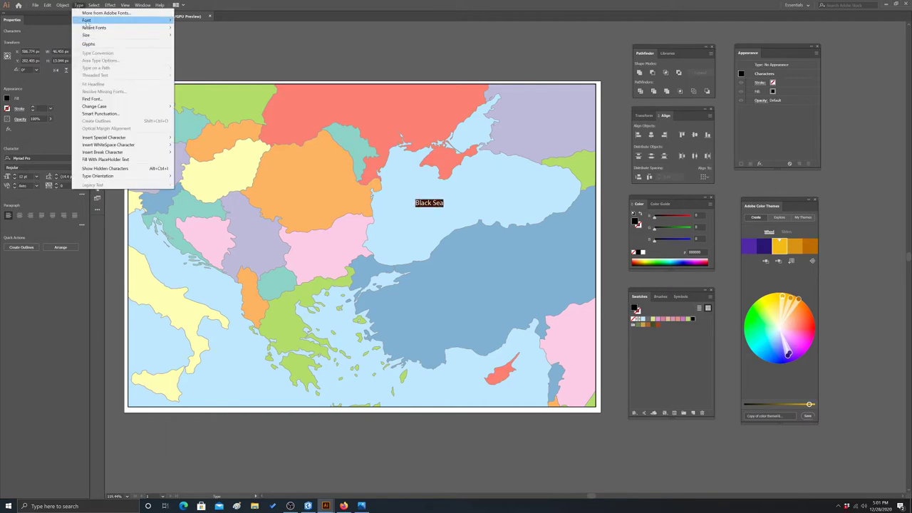
{"action": "mouse_move", "coordinate": [89, 19]}
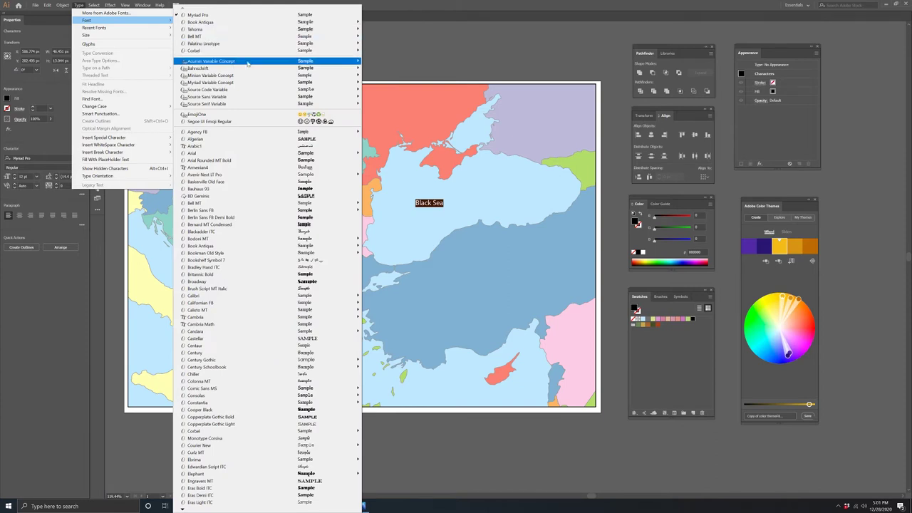
{"action": "mouse_move", "coordinate": [219, 24]}
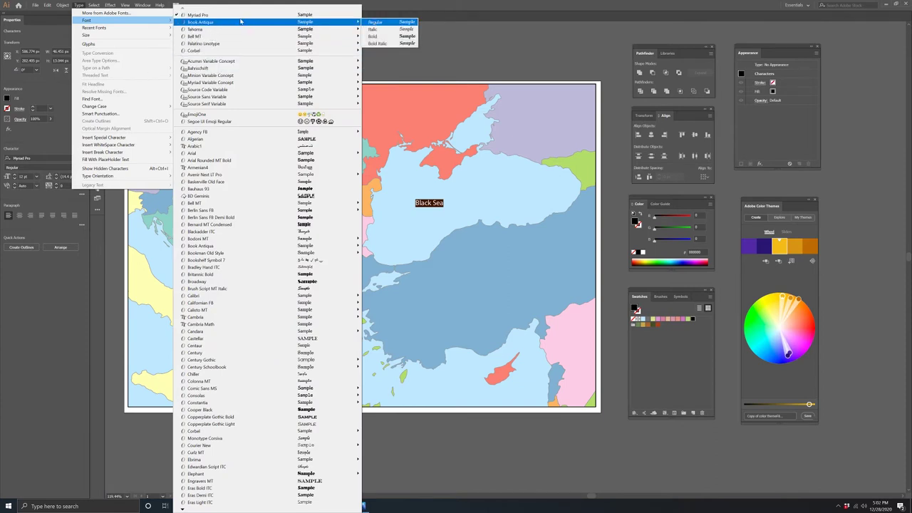
{"action": "left_click", "coordinate": [373, 28]}
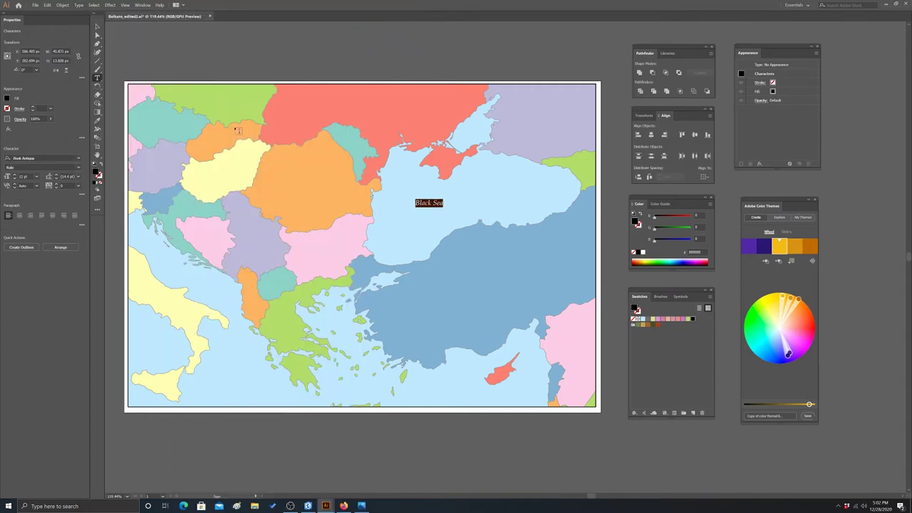
{"action": "left_click", "coordinate": [78, 5]}
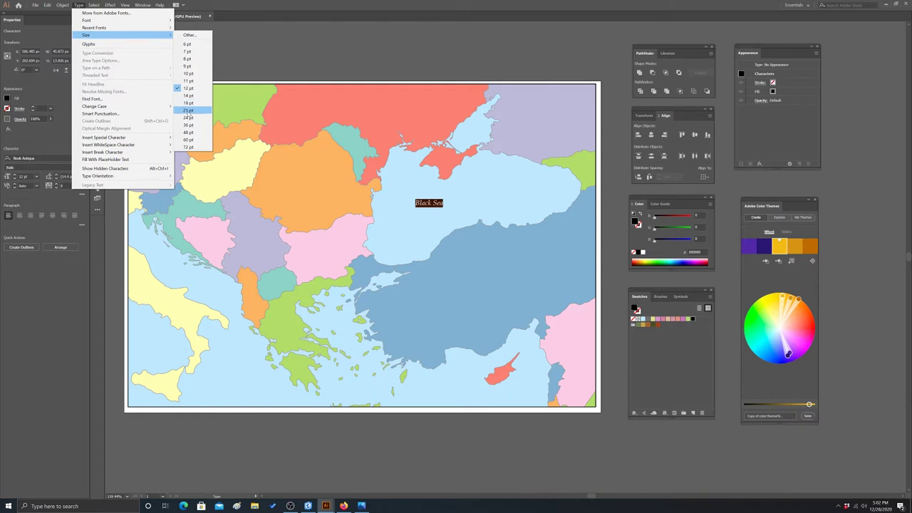
{"action": "left_click", "coordinate": [187, 109]}
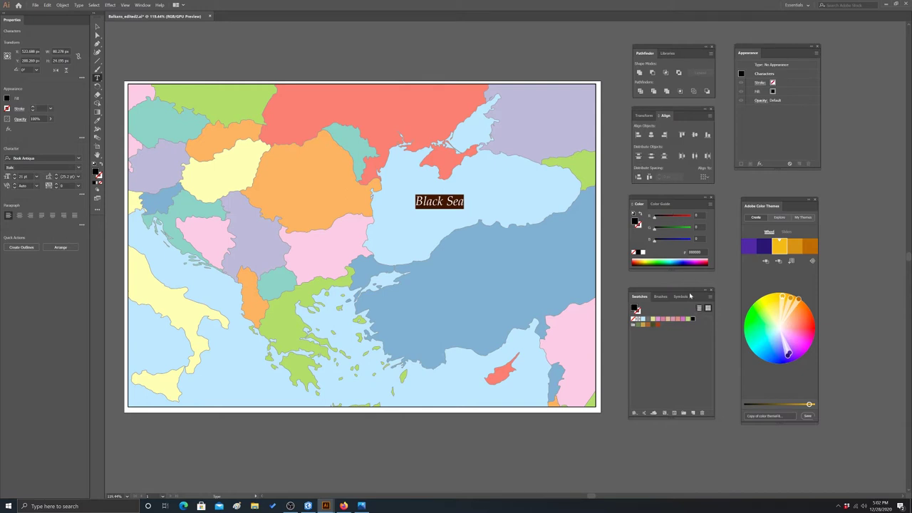
- Reselect the Black Sea label text and colour it blue in the Color panel
{"action": "left_click", "coordinate": [709, 205]}
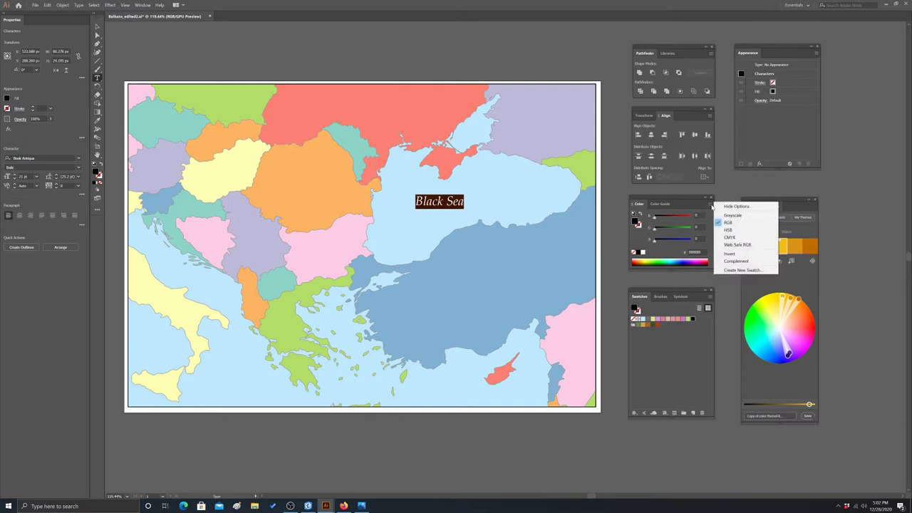
{"action": "left_click", "coordinate": [705, 239]}
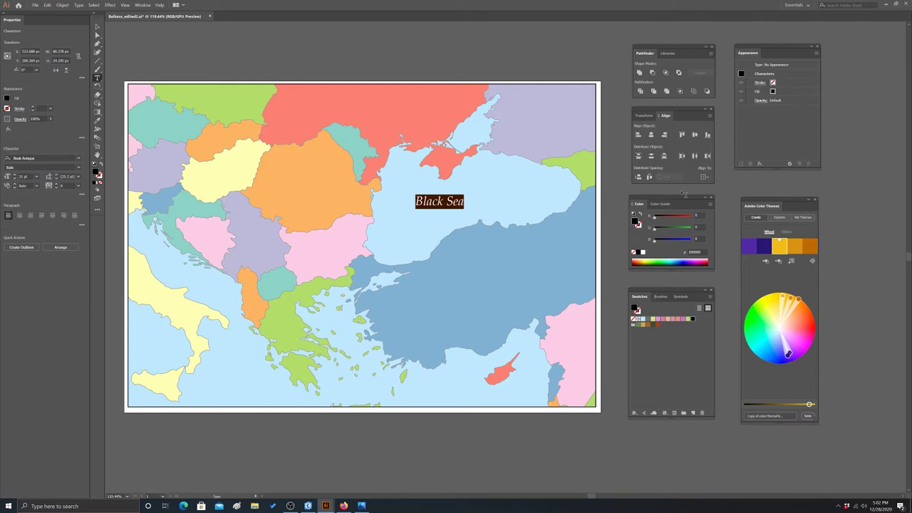
{"action": "left_click", "coordinate": [737, 184]}
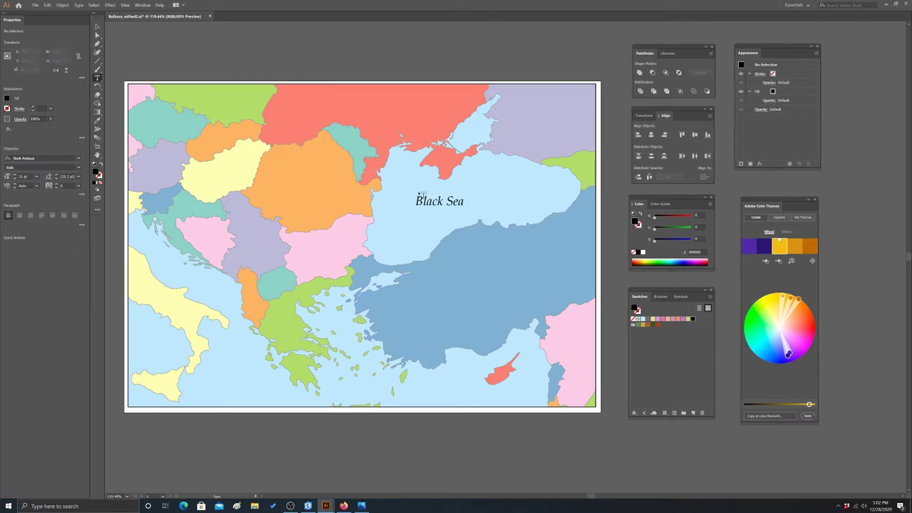
{"action": "left_click_drag", "start_coordinate": [413, 202], "coordinate": [492, 202]}
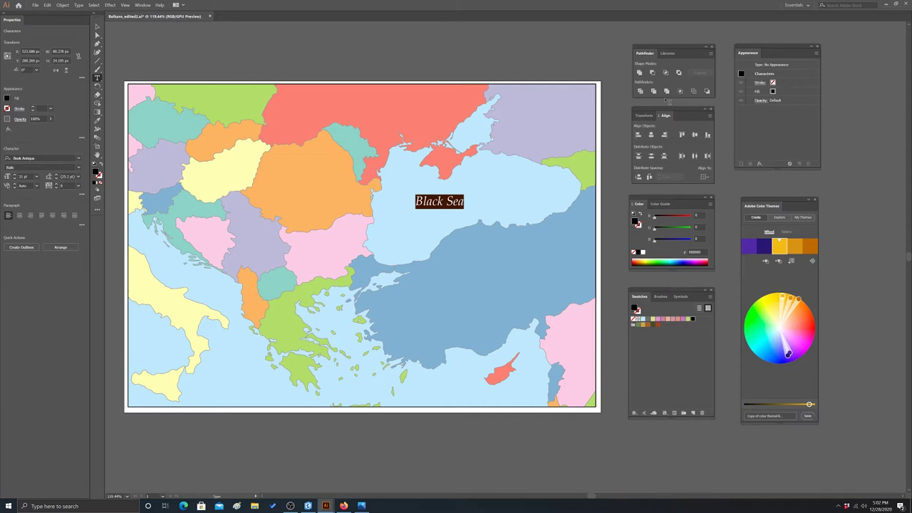
{"action": "left_click", "coordinate": [661, 205]}
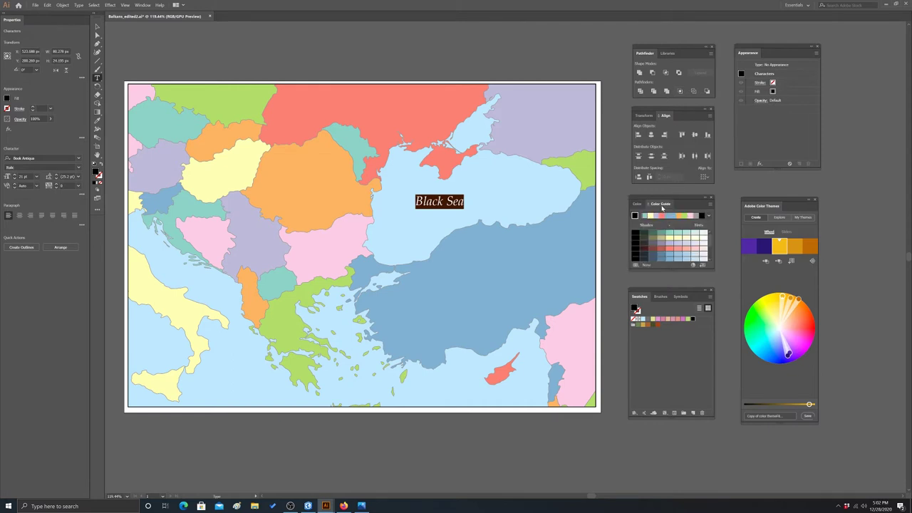
{"action": "left_click", "coordinate": [637, 205]}
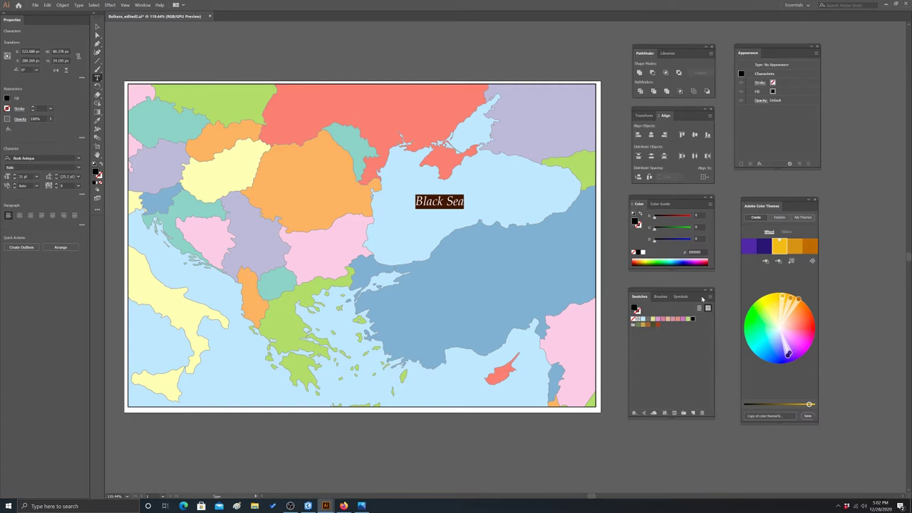
{"action": "left_click", "coordinate": [679, 261]}
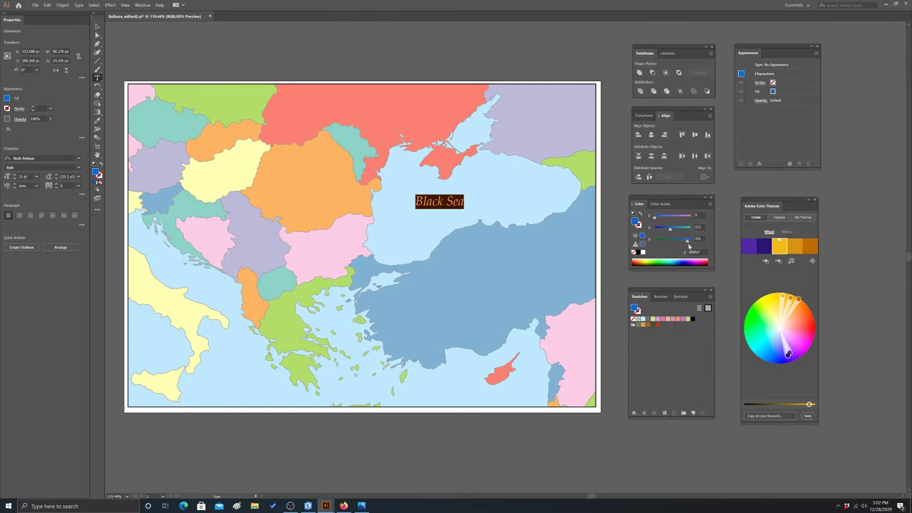
- Switch the Color panel to HSB and set the label's saturation to 68 and brightness to 70
{"action": "left_click", "coordinate": [707, 206]}
{"action": "left_click", "coordinate": [728, 229]}
{"action": "left_click_drag", "start_coordinate": [690, 231], "coordinate": [669, 243]}
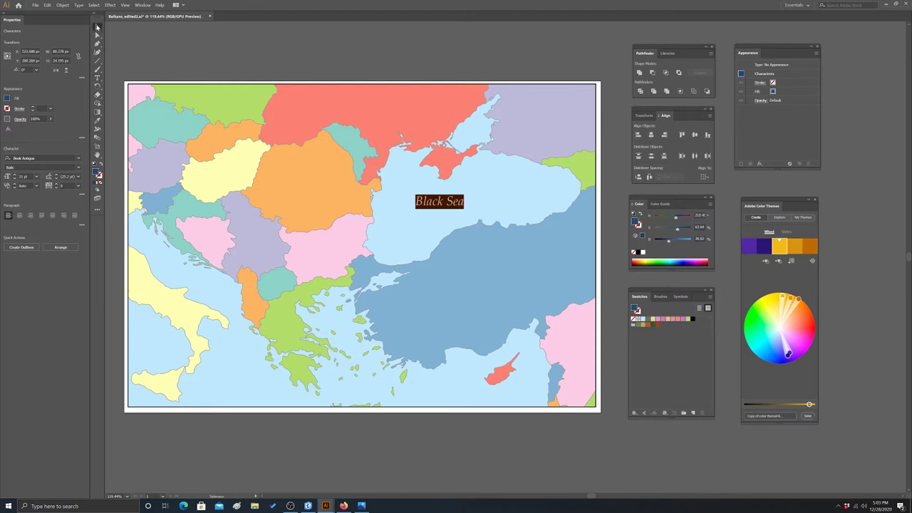
{"action": "left_click", "coordinate": [97, 27]}
{"action": "left_click", "coordinate": [154, 47]}
{"action": "left_click", "coordinate": [448, 202]}
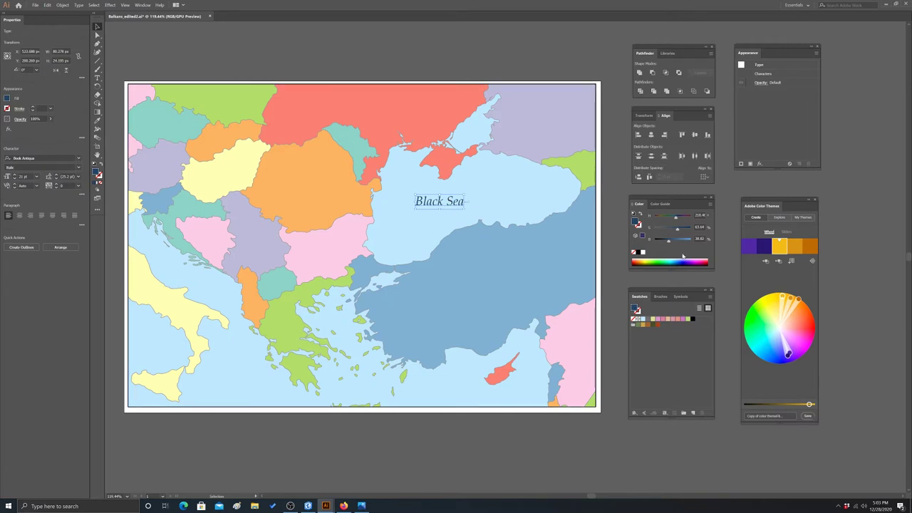
{"action": "left_click_drag", "start_coordinate": [670, 244], "coordinate": [681, 244]}
- Nudge the Black Sea label right and Alt-drag a copy down to the sea near Cyprus
{"action": "left_click", "coordinate": [135, 40]}
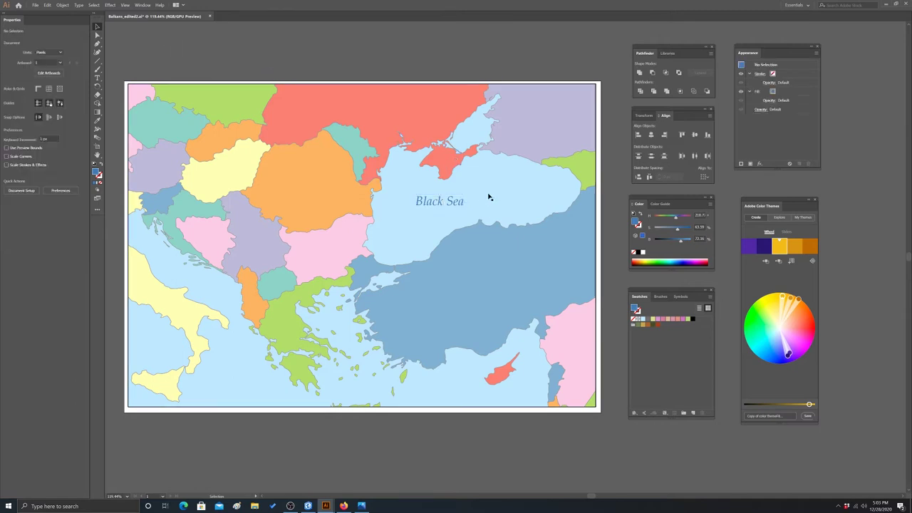
{"action": "left_click", "coordinate": [99, 78]}
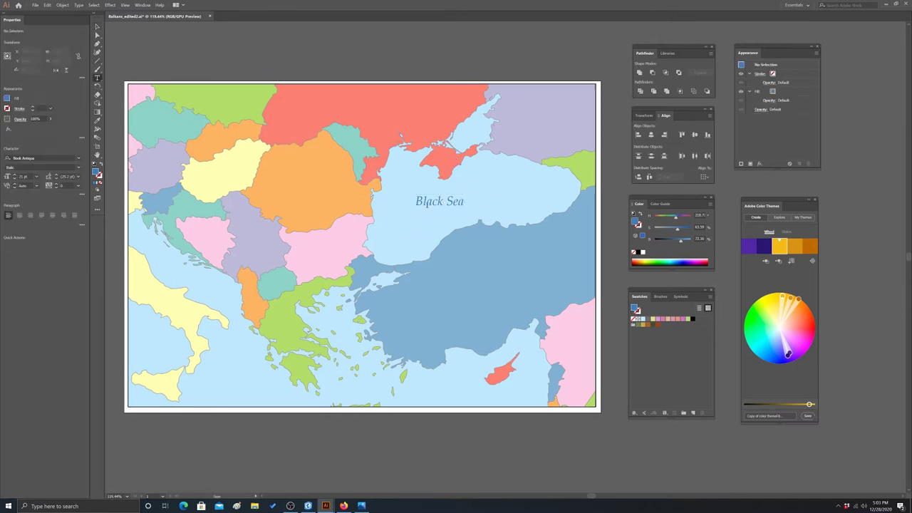
{"action": "left_click", "coordinate": [426, 201]}
{"action": "left_click", "coordinate": [97, 26]}
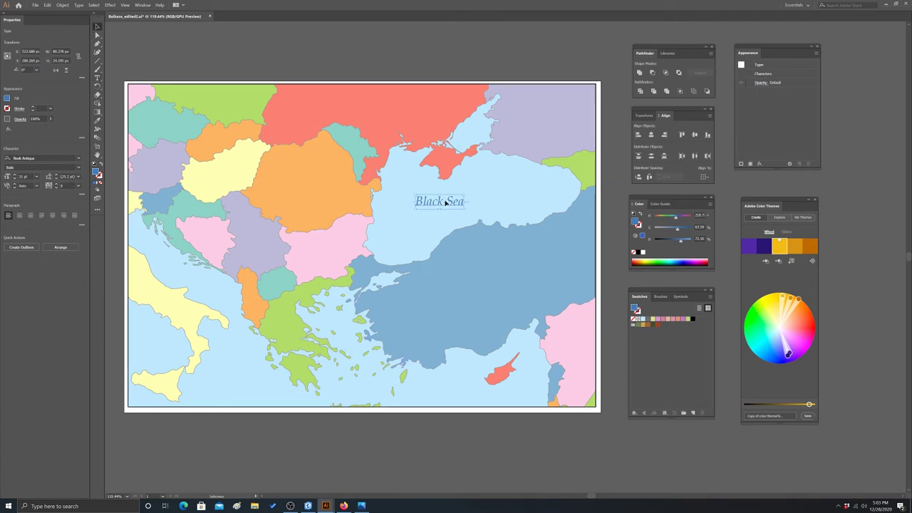
{"action": "mouse_move", "coordinate": [445, 202]}
{"action": "left_mouse_down"}
{"action": "mouse_move", "coordinate": [503, 205]}
{"action": "mouse_move", "coordinate": [460, 199]}
{"action": "left_mouse_up"}
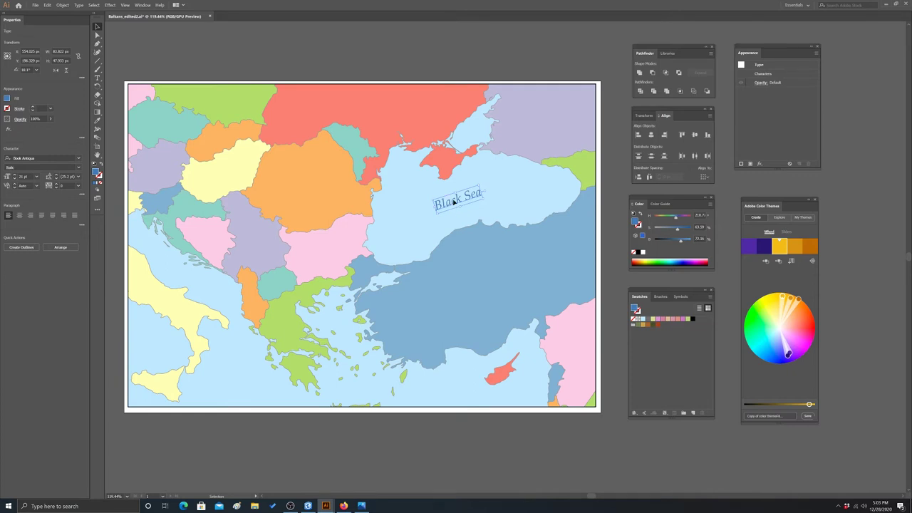
{"action": "left_click_drag", "start_coordinate": [453, 202], "coordinate": [347, 334]}
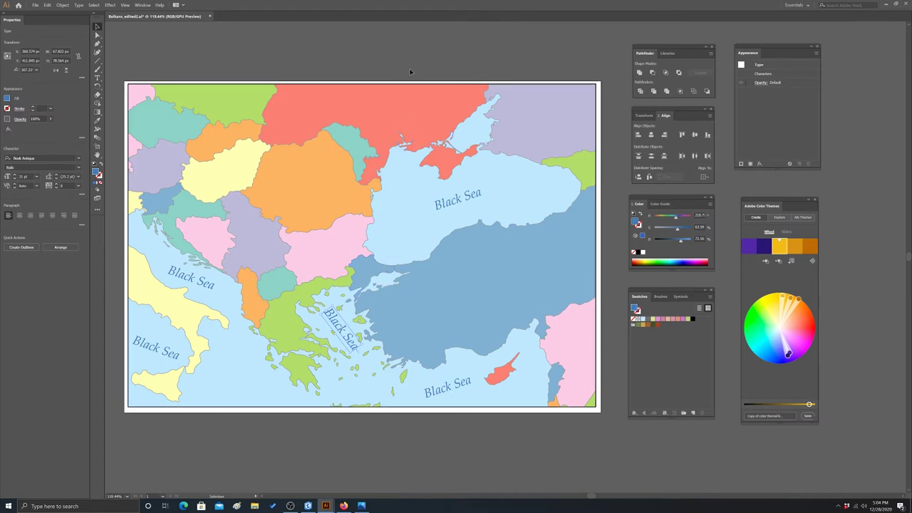
- Add a 'Romania' label in regular Book Antiqua and move it into the country's centre
{"action": "left_click", "coordinate": [98, 78]}
{"action": "left_click", "coordinate": [285, 185]}
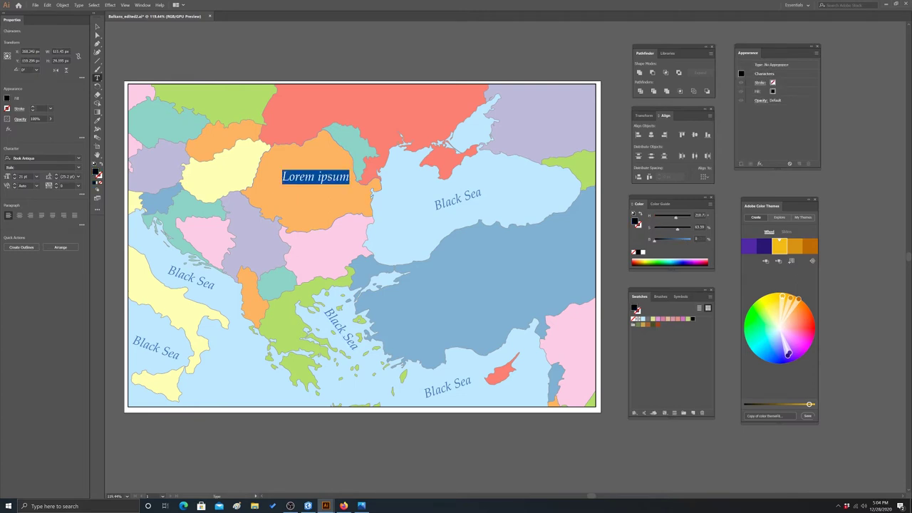
{"action": "key", "text": "BackSpace"}
{"action": "type", "text": "Ro"}
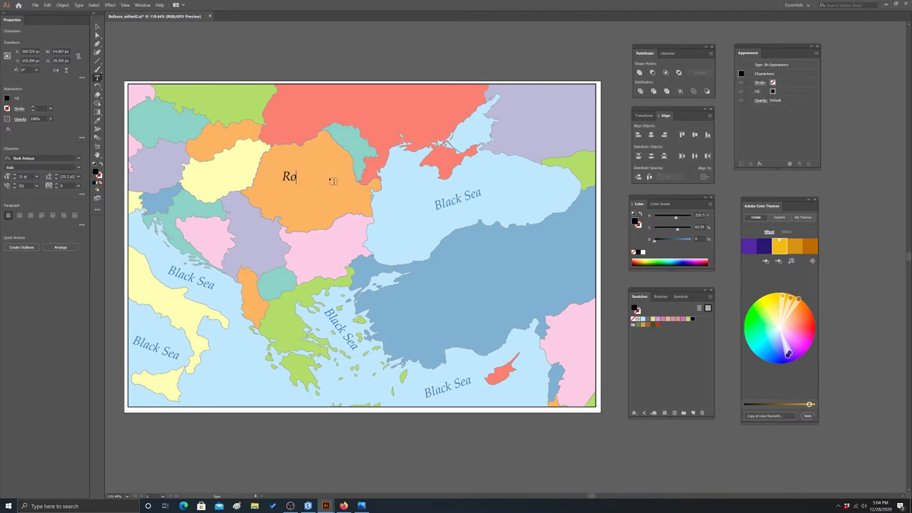
{"action": "type", "text": "mania"}
{"action": "double_click", "coordinate": [283, 177]}
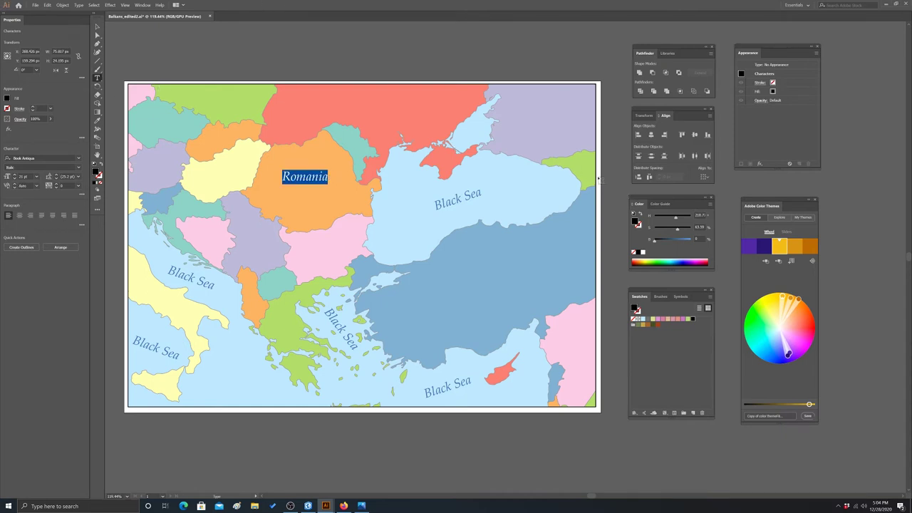
{"action": "left_click", "coordinate": [78, 167]}
{"action": "left_click", "coordinate": [21, 176]}
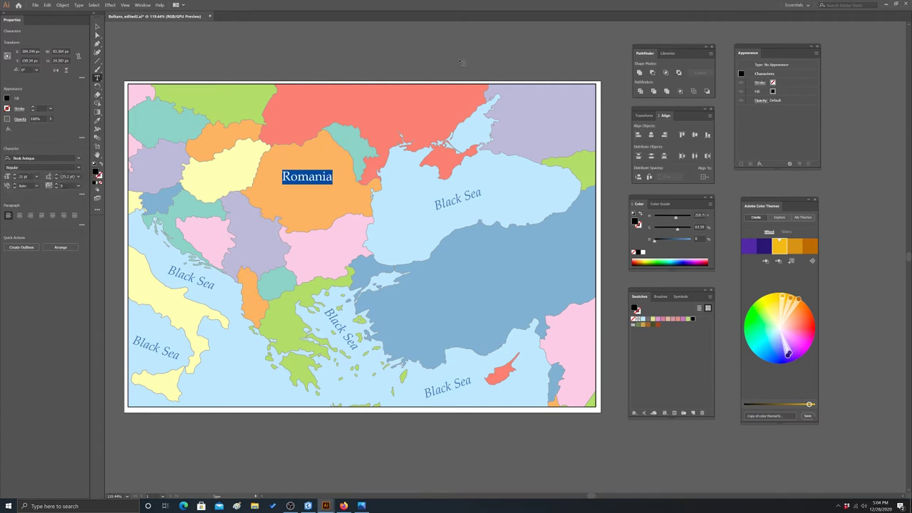
{"action": "left_click", "coordinate": [97, 26]}
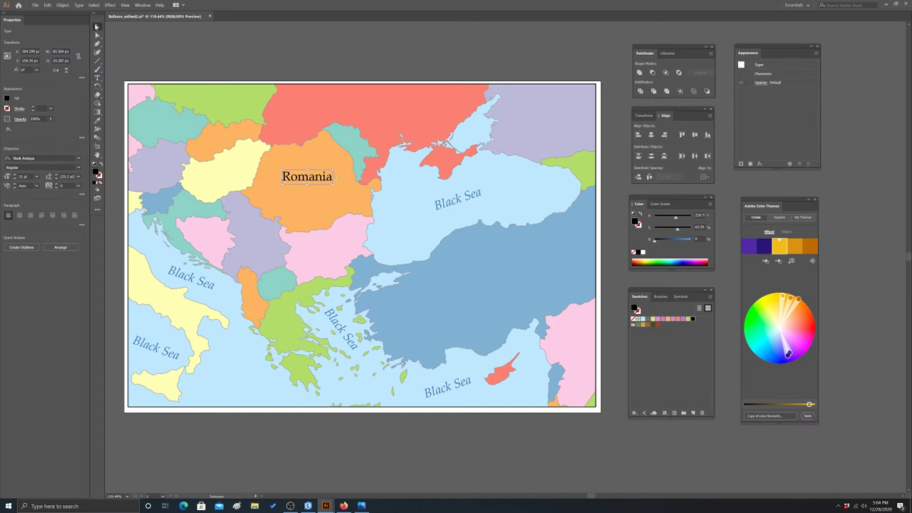
{"action": "left_click_drag", "start_coordinate": [317, 176], "coordinate": [317, 189]}
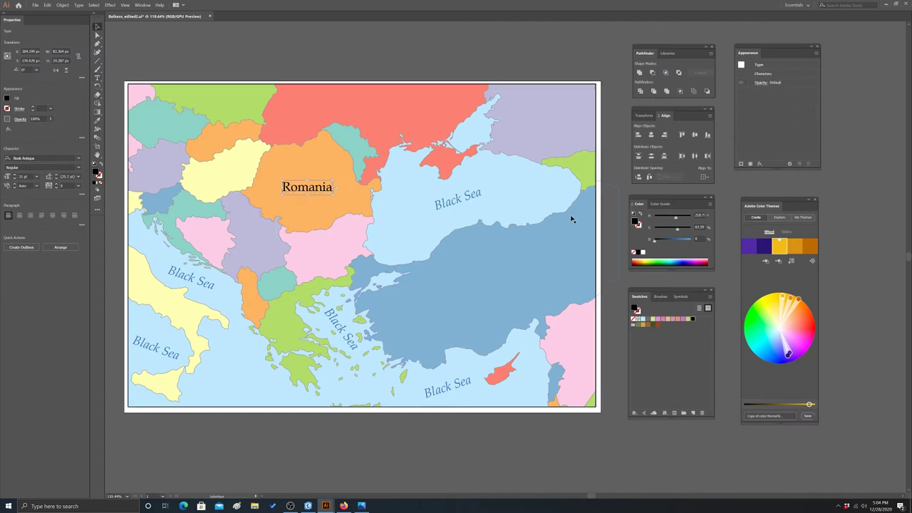
- Give the Romania label a grey-blue fill, then tune its B slider to a dark grey
{"action": "left_click", "coordinate": [645, 323]}
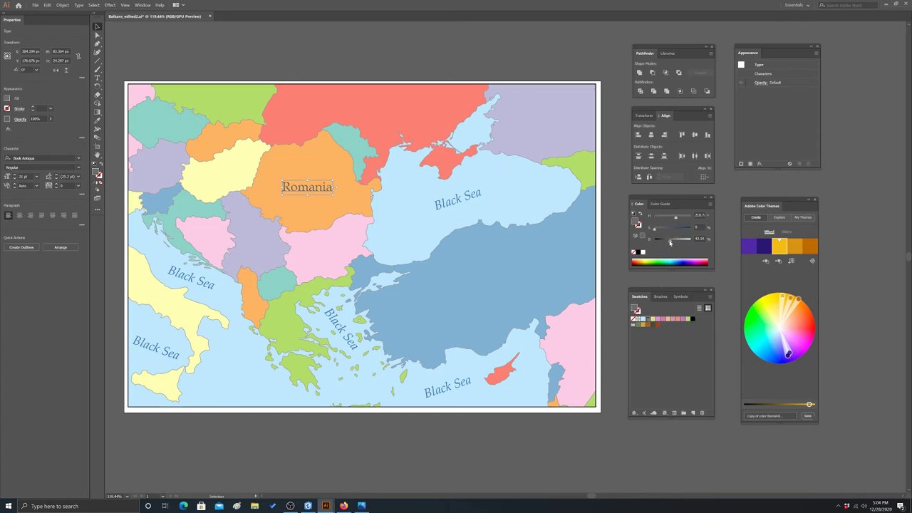
{"action": "left_click_drag", "start_coordinate": [669, 243], "coordinate": [661, 243]}
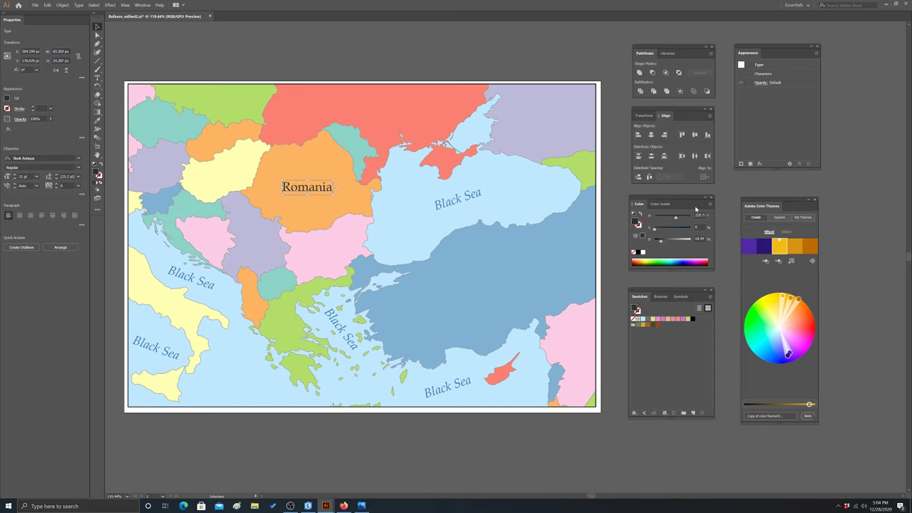
{"action": "left_click", "coordinate": [164, 37]}
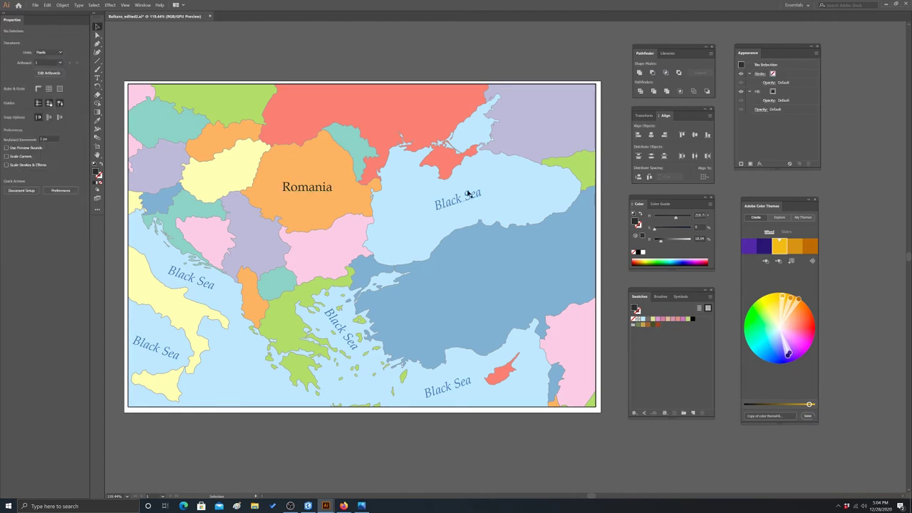
{"action": "left_click", "coordinate": [318, 187]}
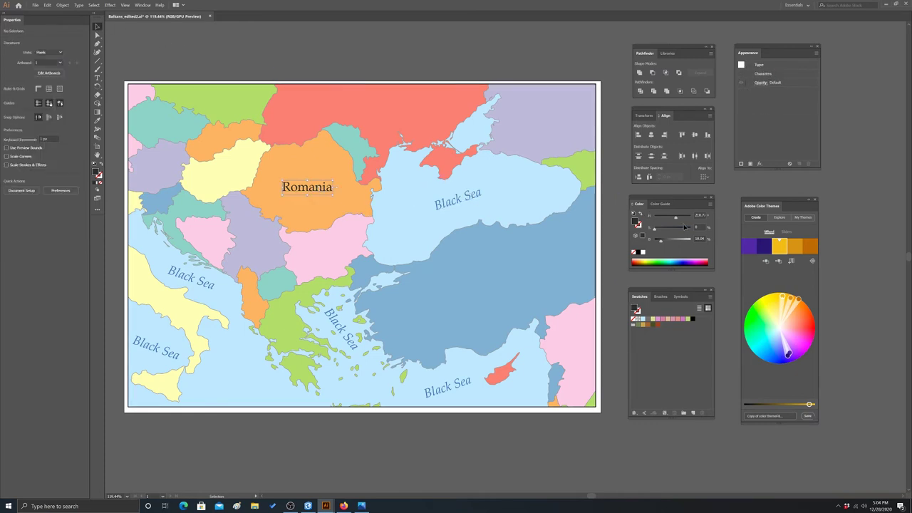
{"action": "left_click_drag", "start_coordinate": [661, 243], "coordinate": [666, 242]}
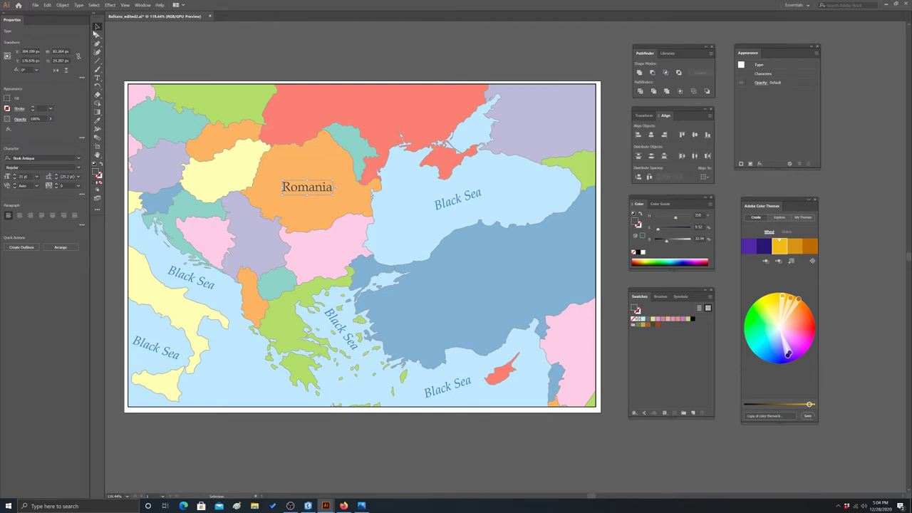
{"action": "left_click", "coordinate": [189, 60]}
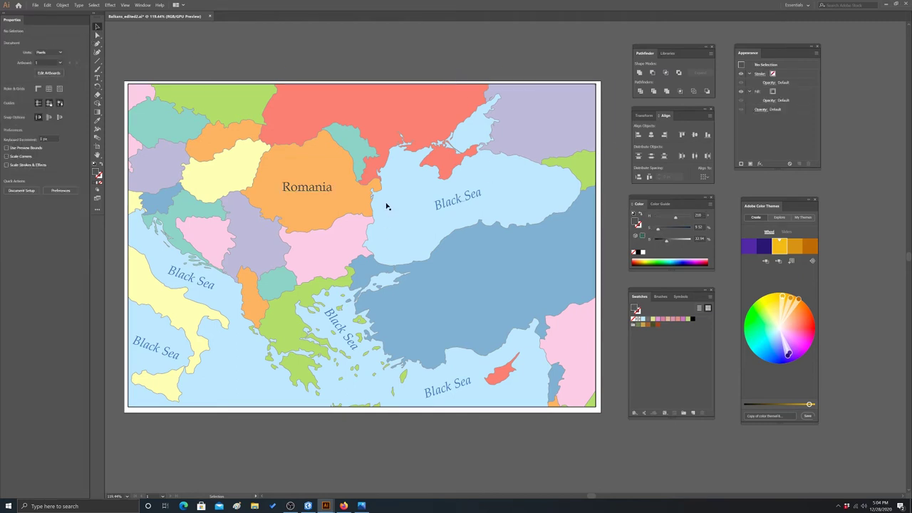
- Alt-drag a copy of the Romania label onto Hungary and tilt it about 26°
{"action": "left_click", "coordinate": [97, 77]}
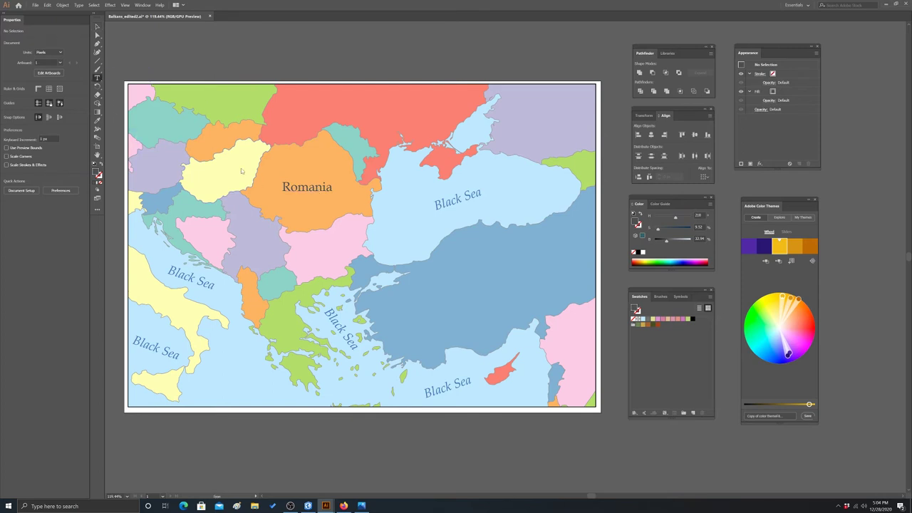
{"action": "left_click", "coordinate": [300, 190]}
{"action": "key", "text": "Escape"}
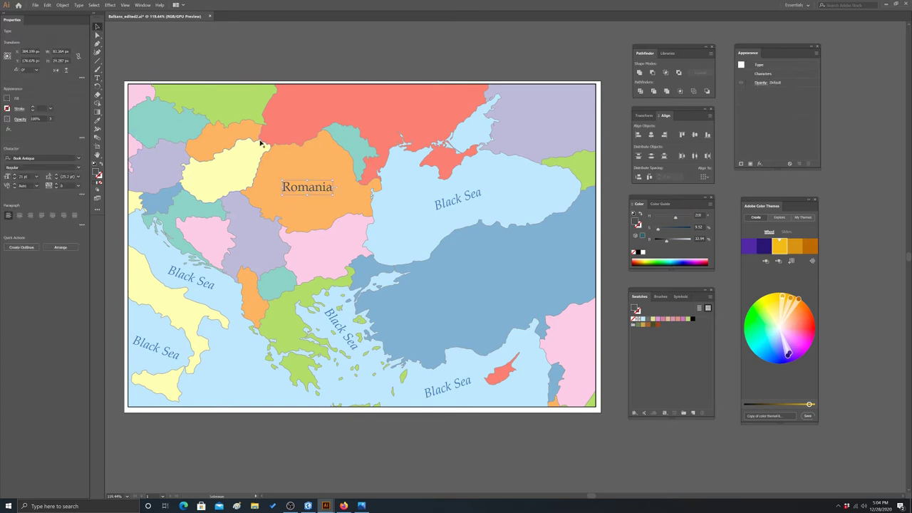
{"action": "left_click_drag", "start_coordinate": [306, 188], "coordinate": [225, 175]}
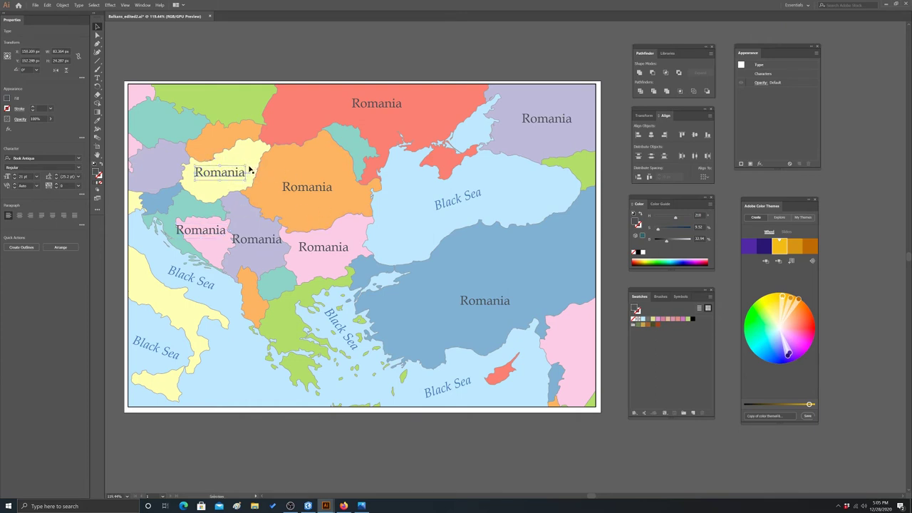
{"action": "mouse_move", "coordinate": [248, 165]}
{"action": "left_mouse_down"}
{"action": "mouse_move", "coordinate": [238, 151]}
{"action": "mouse_move", "coordinate": [233, 170]}
{"action": "left_mouse_up"}
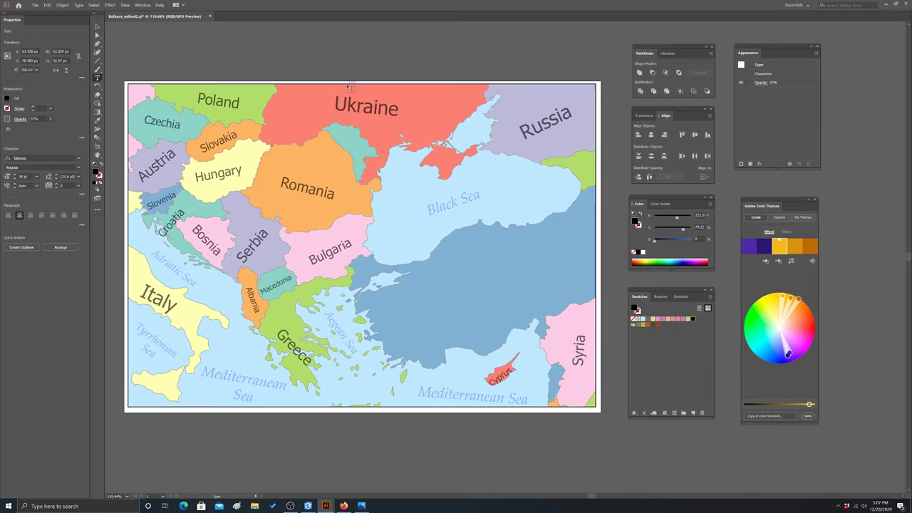
- Alt-drag a copy of the Ukraine label onto Turkey, undoing an accidental plain move first
{"action": "left_click", "coordinate": [362, 110]}
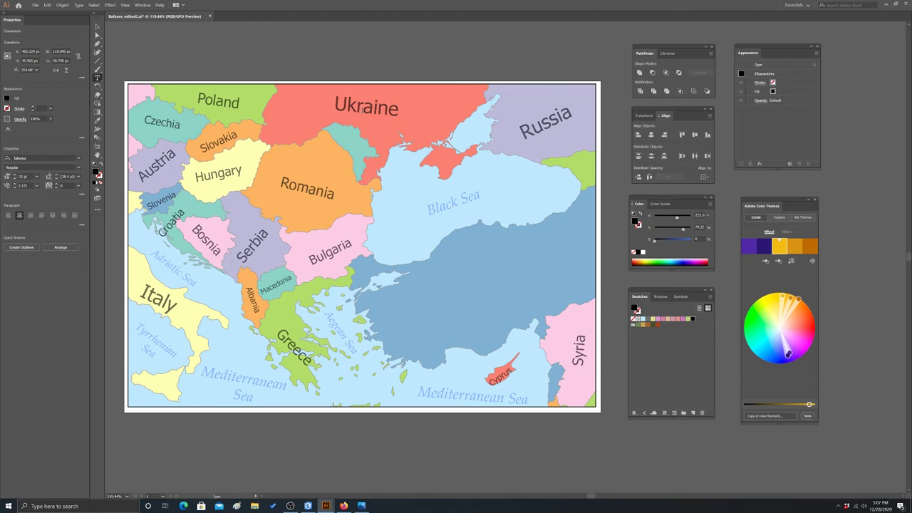
{"action": "left_click", "coordinate": [98, 27]}
{"action": "left_click_drag", "start_coordinate": [362, 112], "coordinate": [482, 307]}
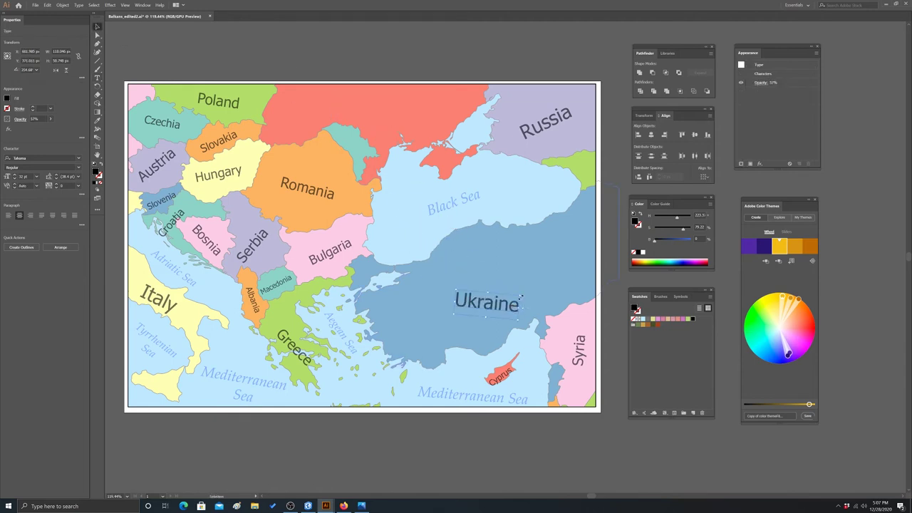
{"action": "key", "text": "ctrl+z"}
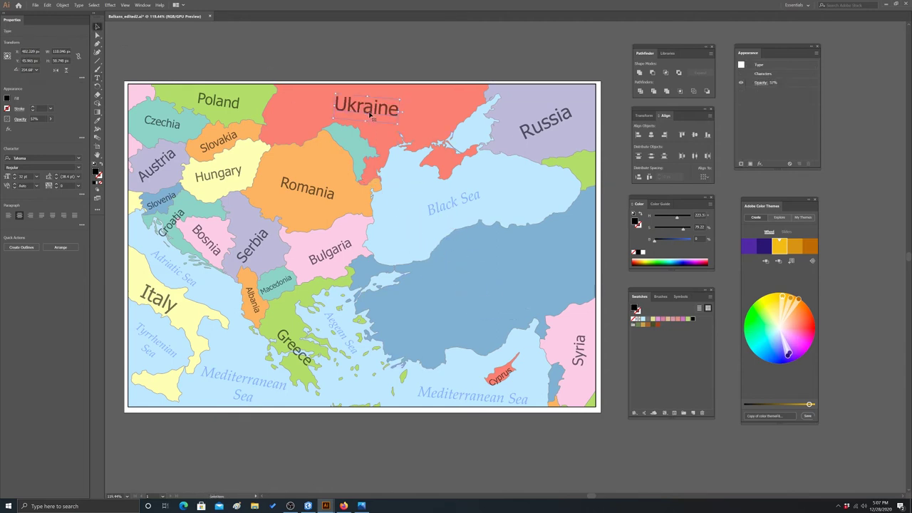
{"action": "left_click_drag", "start_coordinate": [386, 103], "coordinate": [505, 275]}
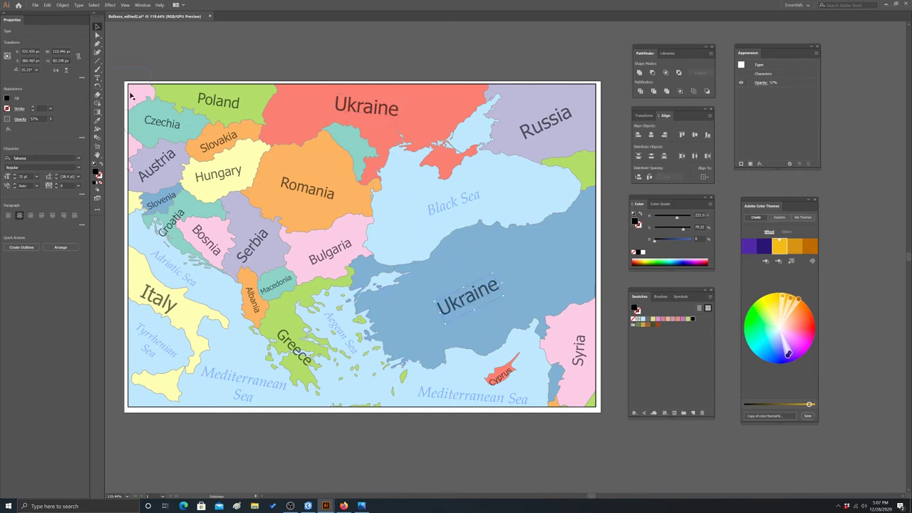
- Replace the copied Ukraine text over Turkey with 'Turkey', fixing a typo
{"action": "left_click", "coordinate": [97, 80]}
{"action": "left_click_drag", "start_coordinate": [443, 307], "coordinate": [527, 276]}
{"action": "key", "text": "BackSpace"}
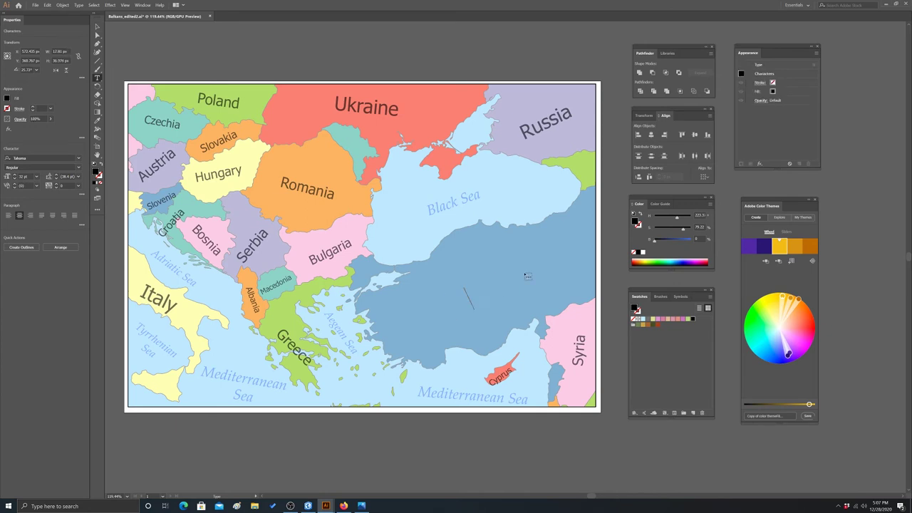
{"action": "type", "text": "Turkey"}
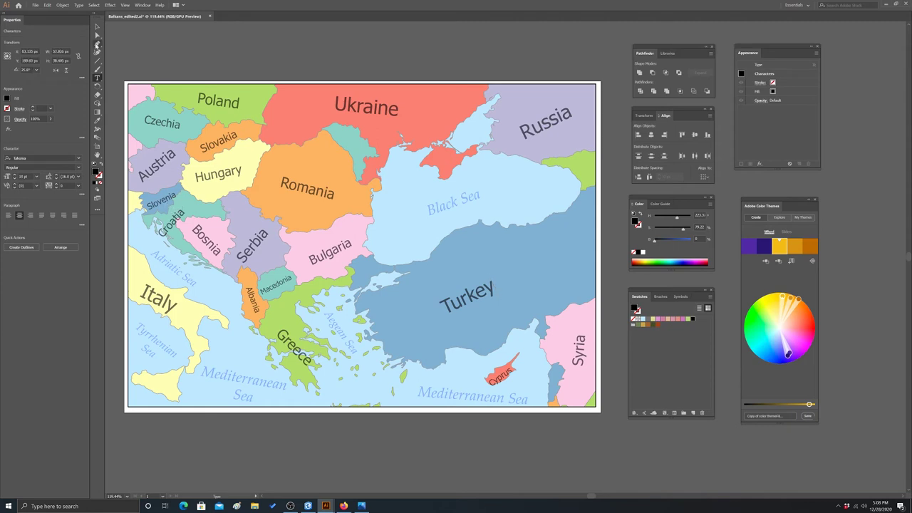
- Copy the Slovenia label onto Moldova, retype it as 'Moldova' and nudge it slightly left
{"action": "left_click", "coordinate": [97, 27]}
{"action": "left_click_drag", "start_coordinate": [162, 205], "coordinate": [320, 134]}
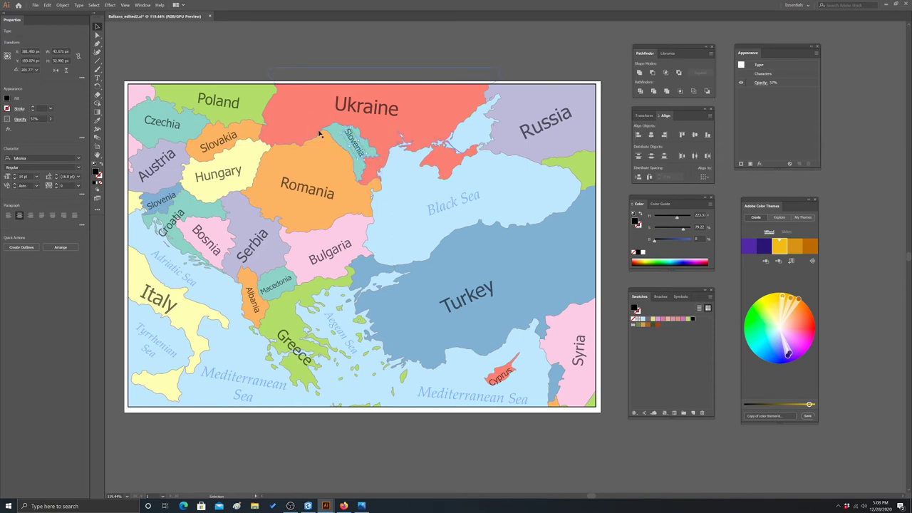
{"action": "key", "text": "t"}
{"action": "double_click", "coordinate": [356, 144]}
{"action": "type", "text": "Mo"}
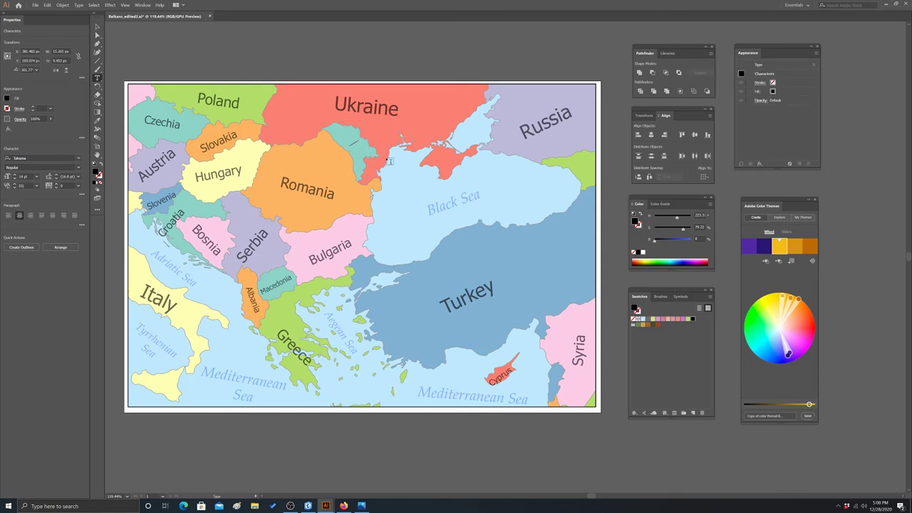
{"action": "type", "text": "ldova"}
{"action": "left_click", "coordinate": [99, 27]}
{"action": "left_click_drag", "start_coordinate": [355, 145], "coordinate": [352, 146]}
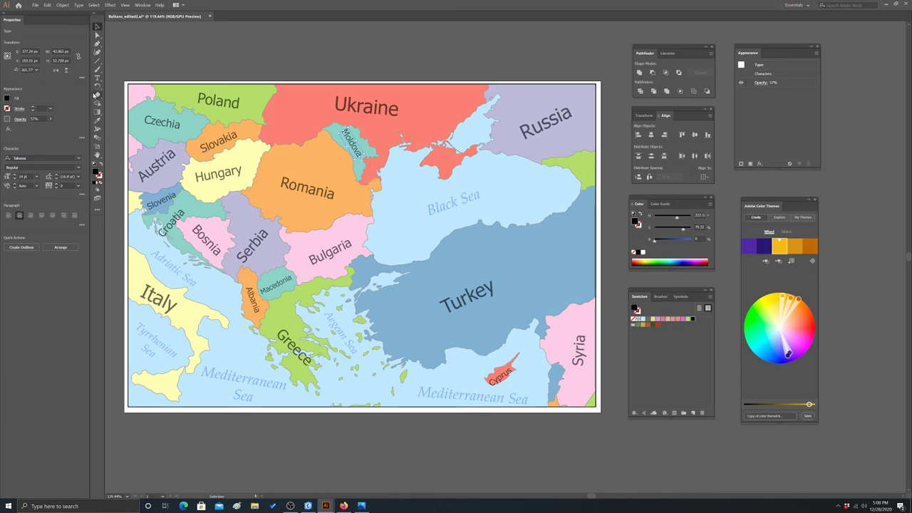
- Nudge the Slovakia label slightly upward within Slovakia
{"action": "left_click", "coordinate": [97, 79]}
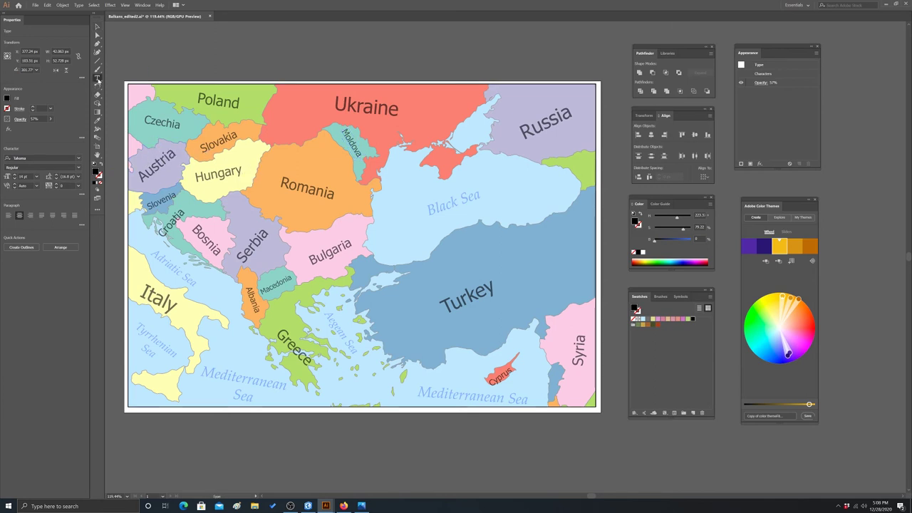
{"action": "left_click", "coordinate": [98, 27]}
{"action": "left_click", "coordinate": [211, 144]}
{"action": "left_click_drag", "start_coordinate": [211, 144], "coordinate": [212, 141]}
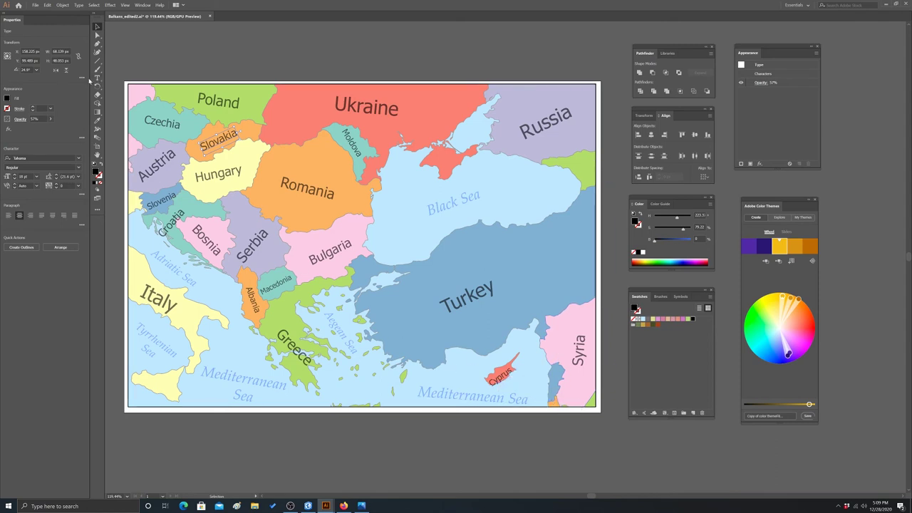
- Nudge the Cyprus label a few pixels up on the island and deselect it
{"action": "key", "text": "t"}
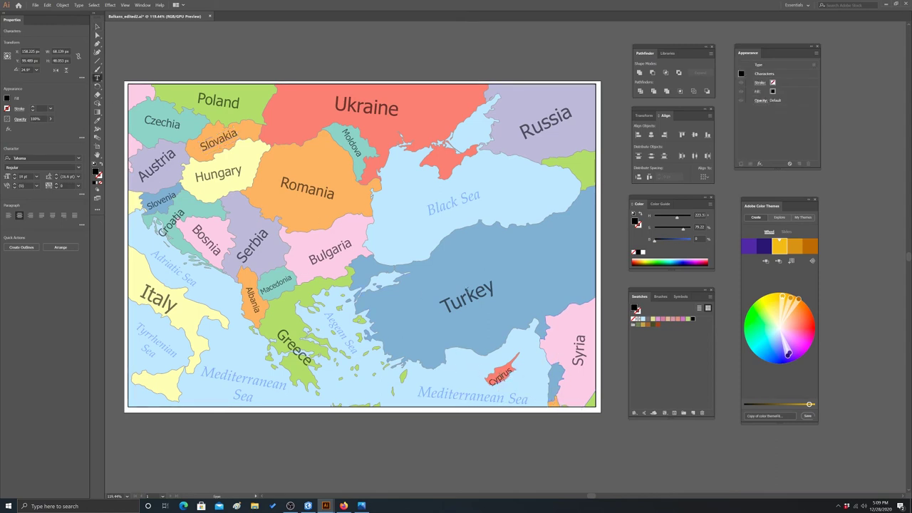
{"action": "key", "text": "v"}
{"action": "left_click", "coordinate": [499, 381]}
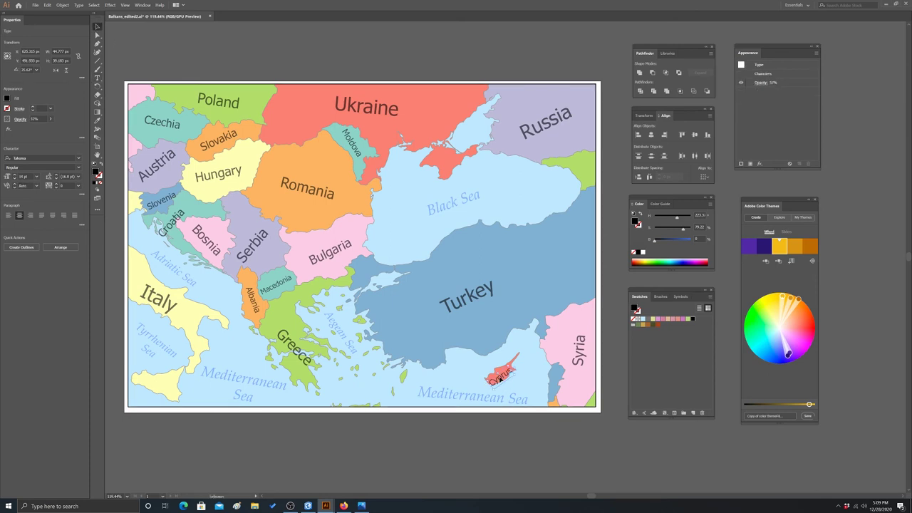
{"action": "left_click_drag", "start_coordinate": [500, 379], "coordinate": [500, 377]}
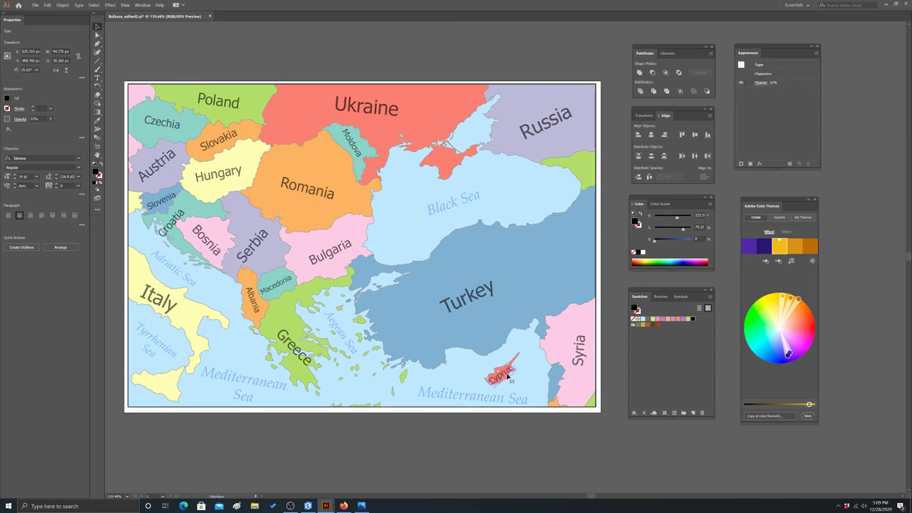
{"action": "left_click", "coordinate": [533, 368]}
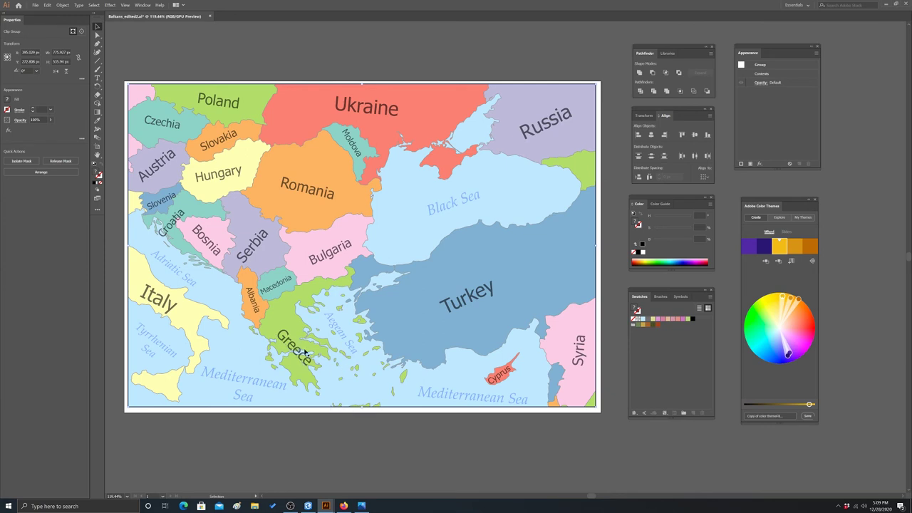
{"action": "left_click", "coordinate": [98, 77]}
- Move the Greece label slightly down and right, then deselect it
{"action": "left_click", "coordinate": [294, 350]}
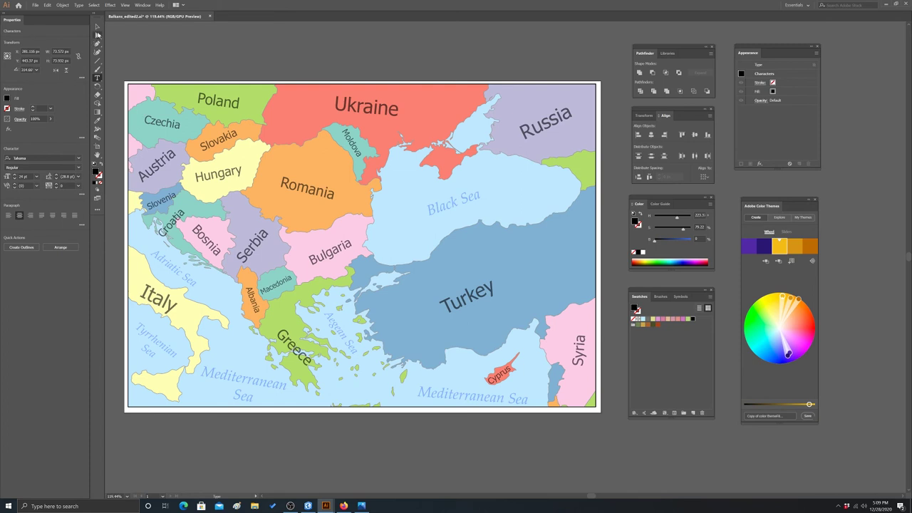
{"action": "left_click", "coordinate": [98, 27]}
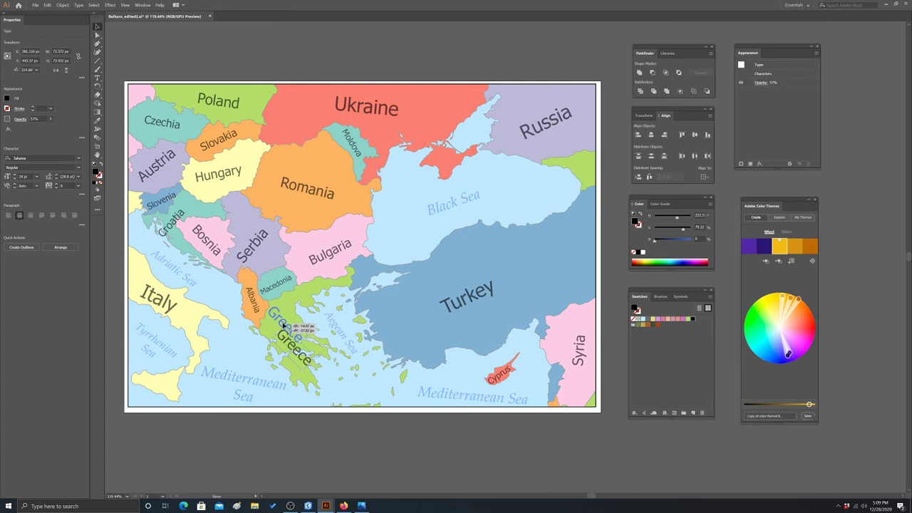
{"action": "mouse_move", "coordinate": [291, 349]}
{"action": "left_mouse_down"}
{"action": "mouse_move", "coordinate": [297, 368]}
{"action": "mouse_move", "coordinate": [295, 346]}
{"action": "left_mouse_up"}
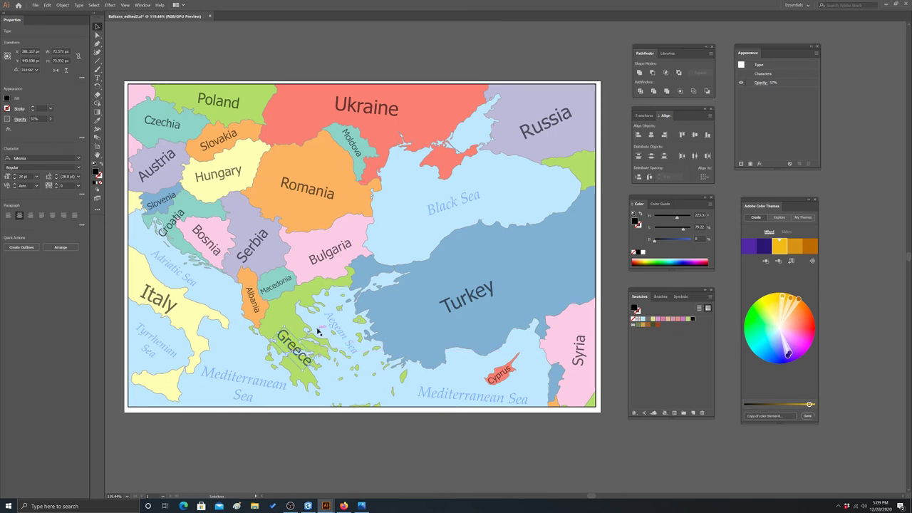
{"action": "left_click", "coordinate": [303, 330]}
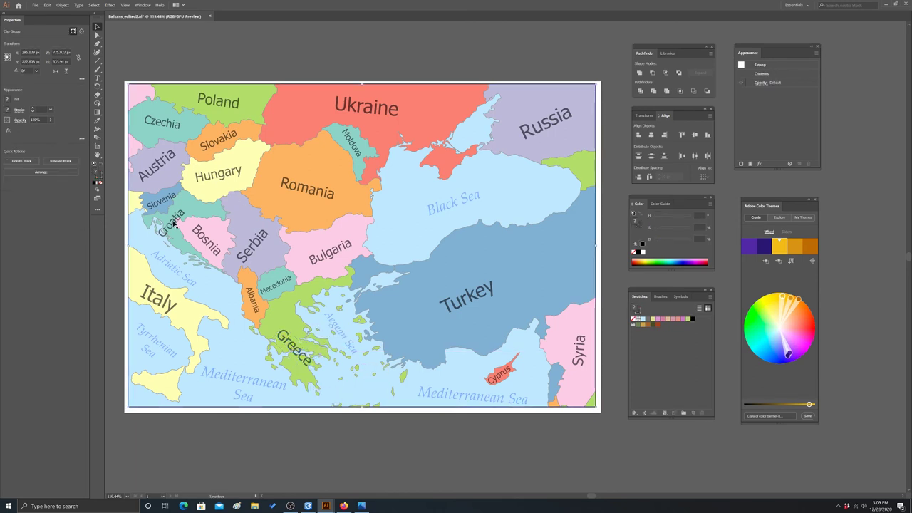
- Move the Croatia label upward and fine-tune its position inside Croatia
{"action": "left_click", "coordinate": [97, 79]}
{"action": "left_click", "coordinate": [171, 221]}
{"action": "left_click", "coordinate": [97, 28]}
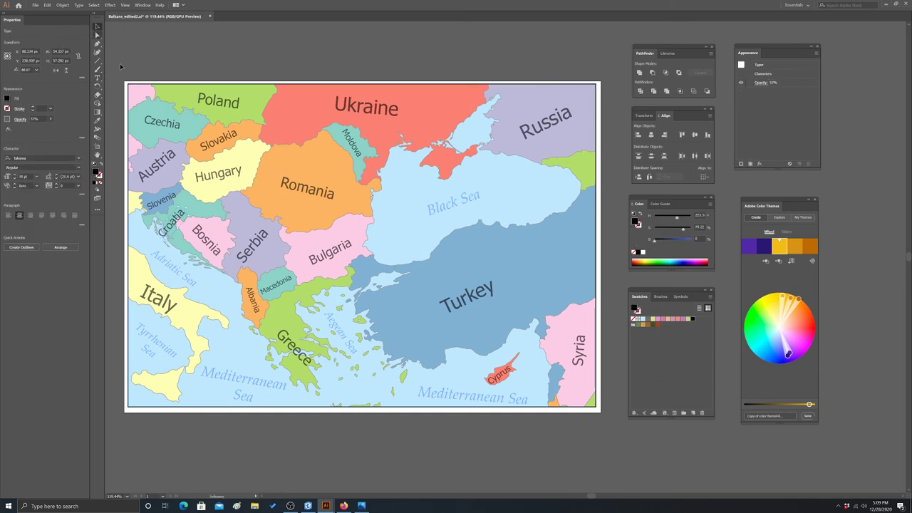
{"action": "left_click_drag", "start_coordinate": [173, 224], "coordinate": [173, 216]}
{"action": "left_click", "coordinate": [168, 222]}
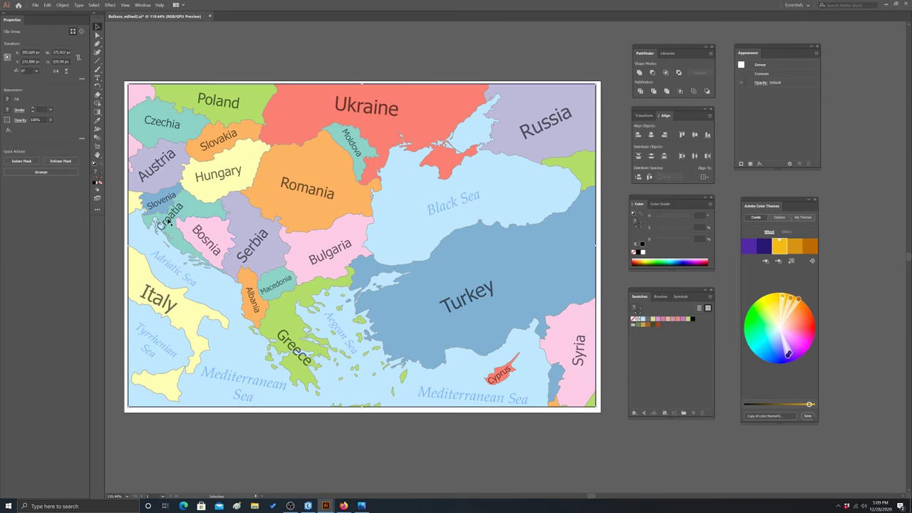
{"action": "left_click", "coordinate": [97, 78]}
{"action": "left_click", "coordinate": [169, 218]}
{"action": "key", "text": "Escape"}
{"action": "left_click_drag", "start_coordinate": [173, 218], "coordinate": [179, 212]}
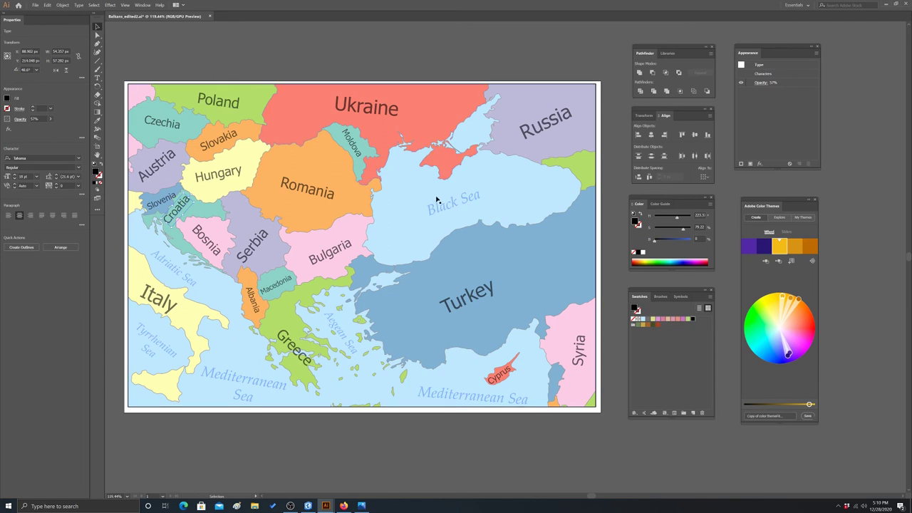
{"action": "left_click", "coordinate": [368, 177]}
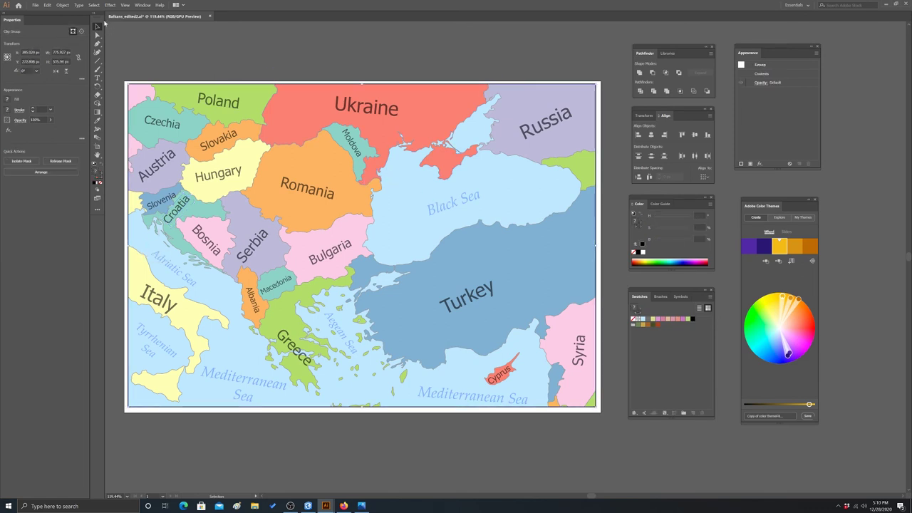
- Move the Slovenia label slightly up and to the left
{"action": "left_click", "coordinate": [98, 78]}
{"action": "left_click", "coordinate": [161, 201]}
{"action": "left_click", "coordinate": [97, 27]}
{"action": "left_click_drag", "start_coordinate": [167, 203], "coordinate": [164, 201]}
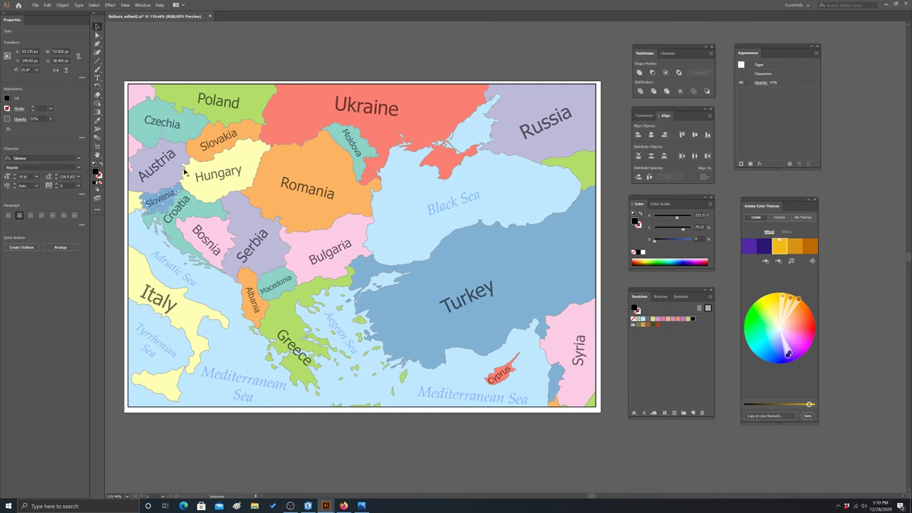
- Select the Hungary label with the Selection tool for repositioning
{"action": "left_click", "coordinate": [97, 77]}
{"action": "left_click", "coordinate": [205, 177]}
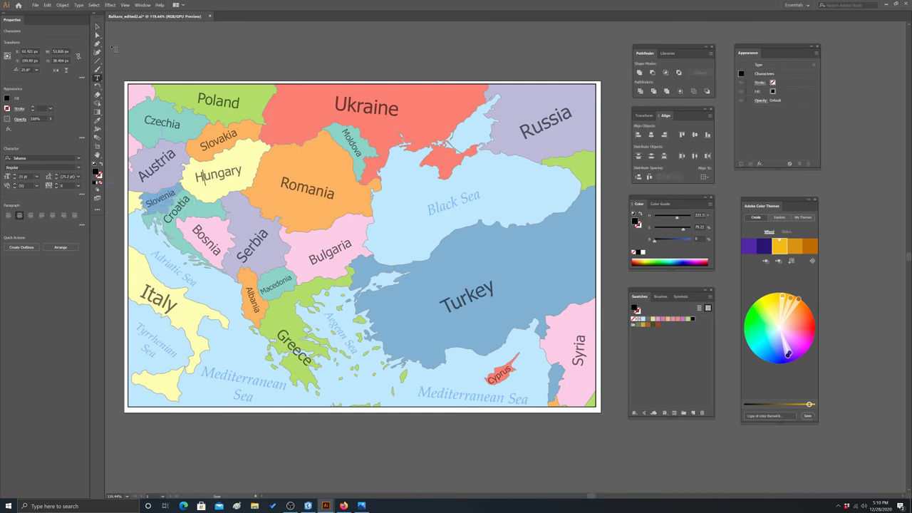
{"action": "left_click", "coordinate": [97, 29]}
- Drag the Hungary label a few pixels down-right, then deselect it
{"action": "left_click_drag", "start_coordinate": [218, 175], "coordinate": [222, 178]}
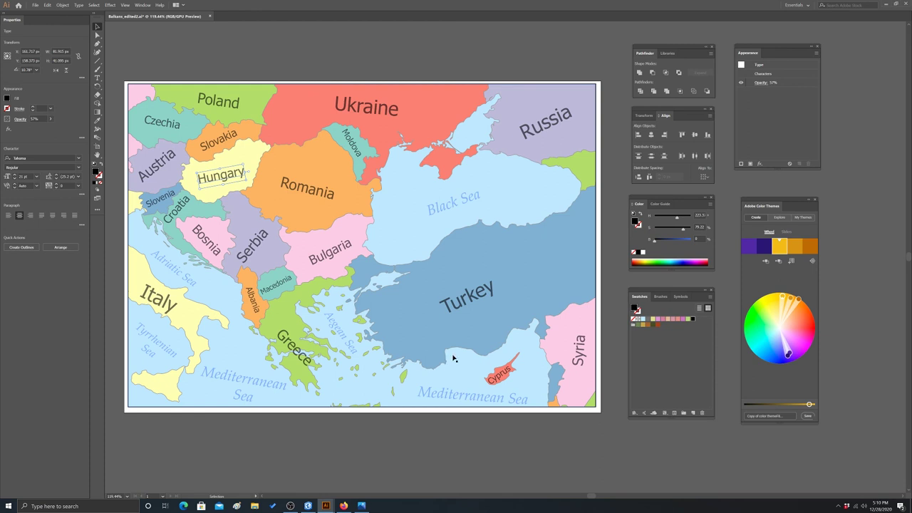
{"action": "left_click", "coordinate": [119, 56]}
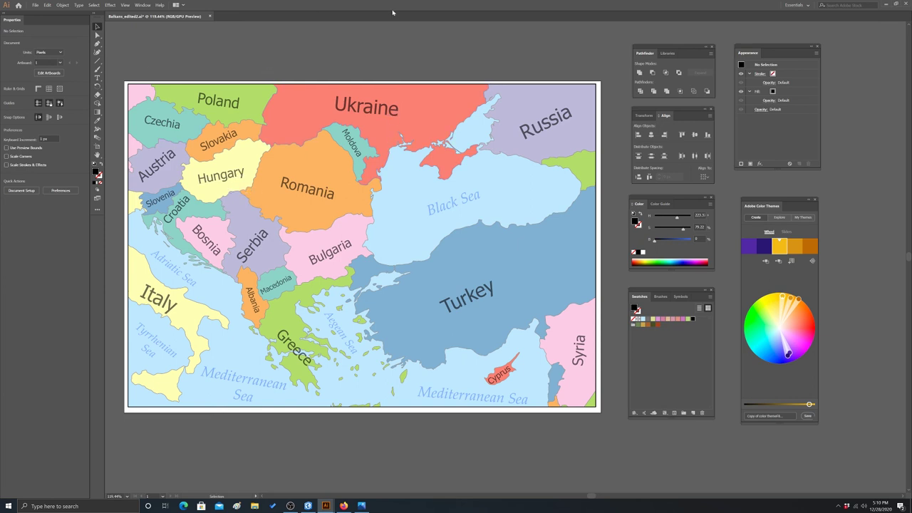
- Export As PNG named Balkans_edited2.png to the Desktop, accepting High (300 ppi) PNG Options
{"action": "left_click", "coordinate": [35, 5]}
{"action": "left_click", "coordinate": [238, 64]}
{"action": "left_click", "coordinate": [35, 5]}
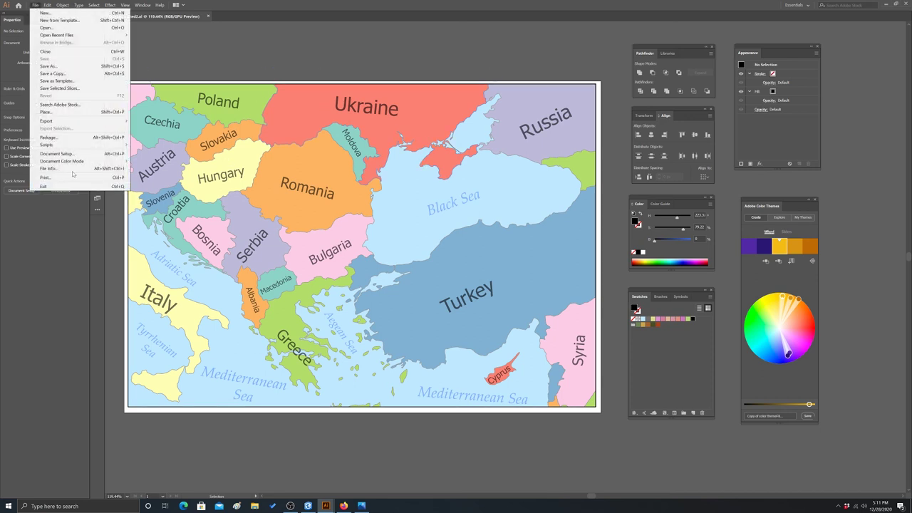
{"action": "left_click", "coordinate": [149, 128]}
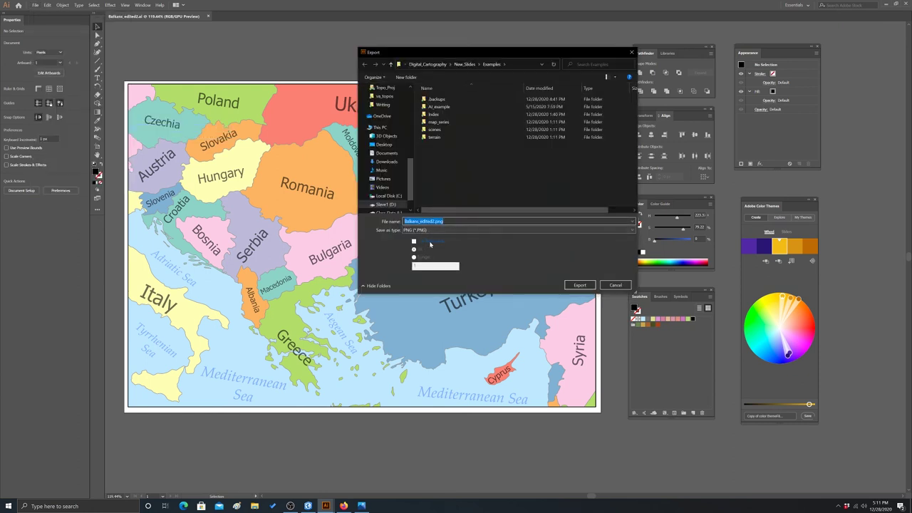
{"action": "scroll", "coordinate": [403, 147], "scroll_direction": "up", "scroll_amount": 1}
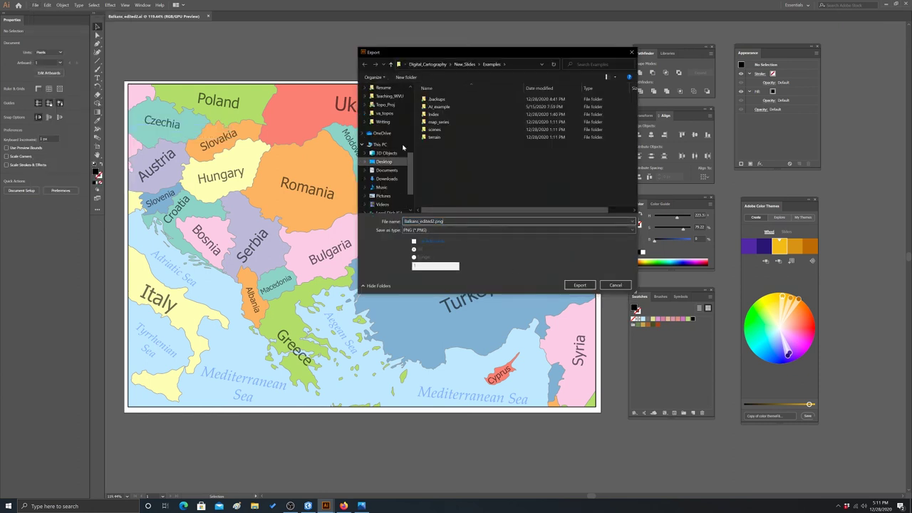
{"action": "scroll", "coordinate": [399, 143], "scroll_direction": "up", "scroll_amount": 6}
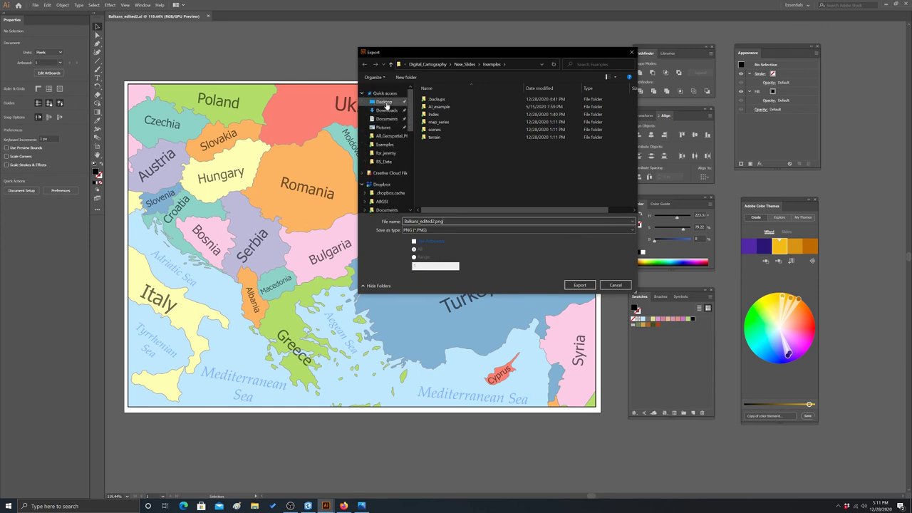
{"action": "left_click", "coordinate": [385, 102]}
{"action": "left_click", "coordinate": [588, 284]}
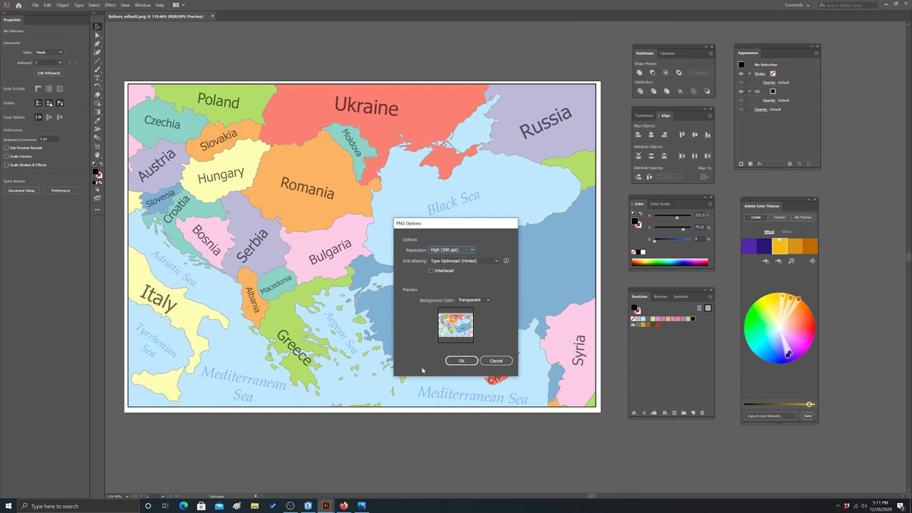
{"action": "left_click", "coordinate": [461, 360]}
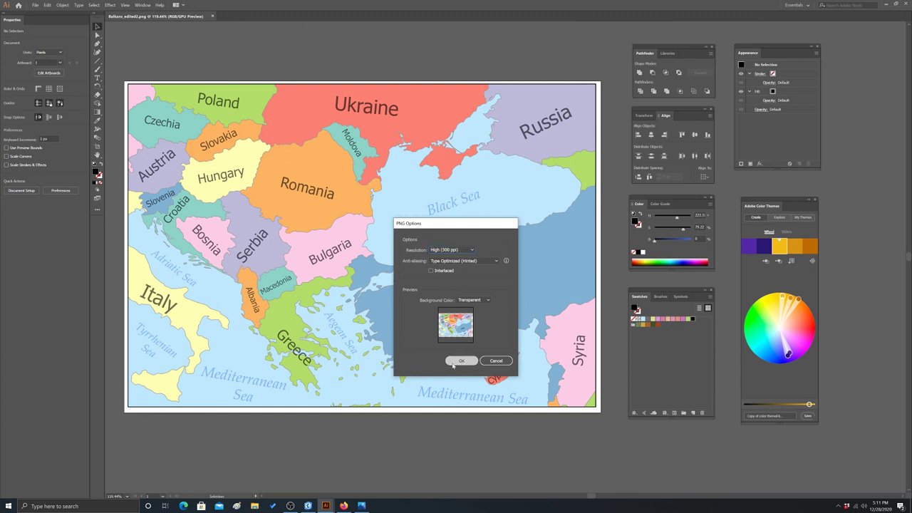
- Minimize Illustrator and ArcGIS Pro, open Balkans_edited2.png in Photos and centre its window
{"action": "left_click", "coordinate": [886, 7]}
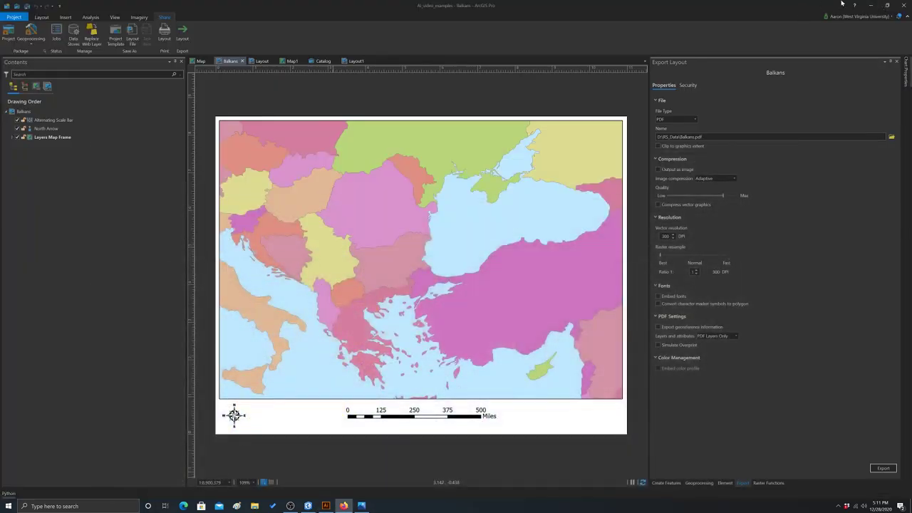
{"action": "left_click", "coordinate": [874, 6]}
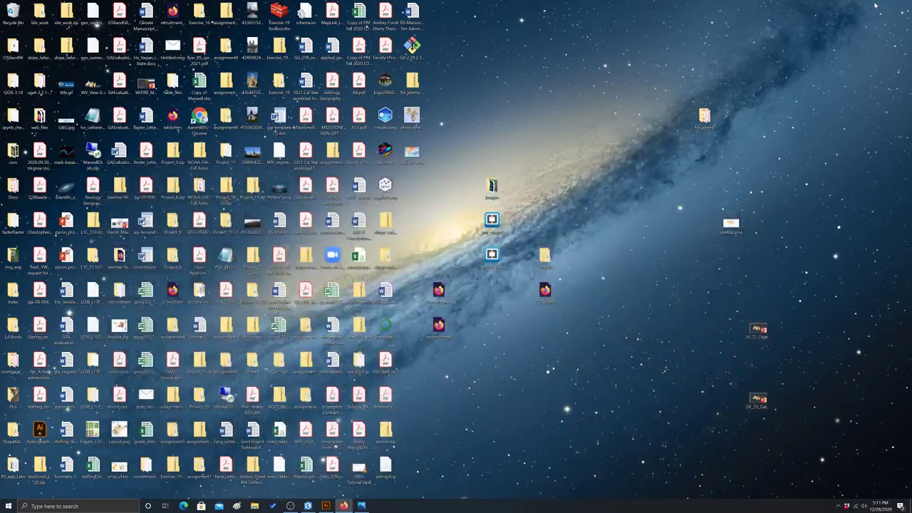
{"action": "double_click", "coordinate": [411, 153]}
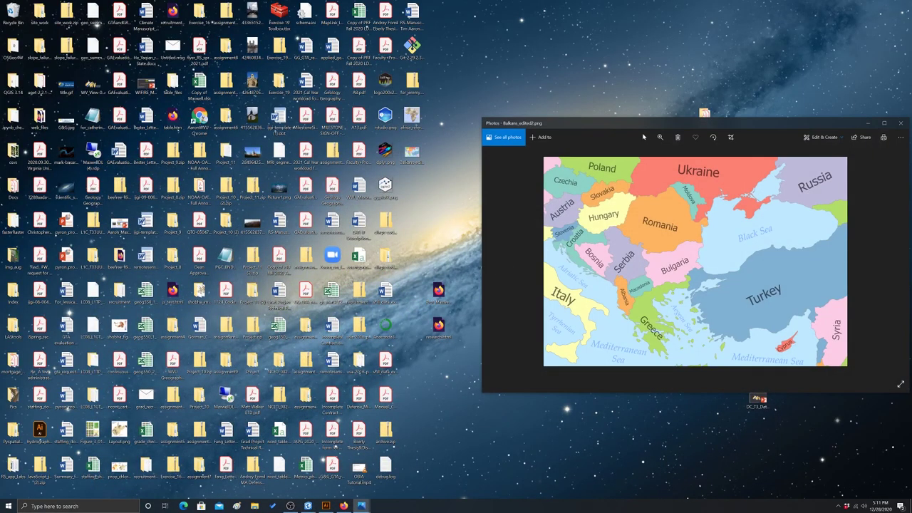
{"action": "left_click_drag", "start_coordinate": [646, 126], "coordinate": [408, 107]}
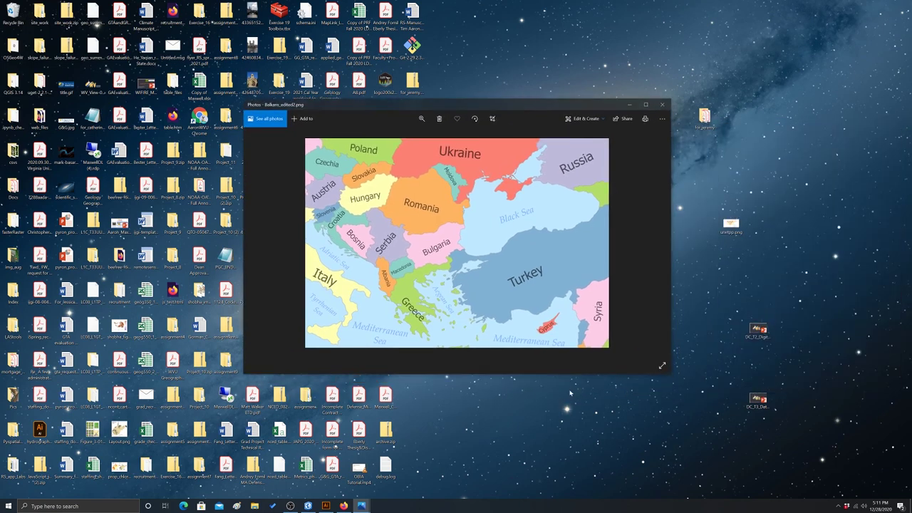